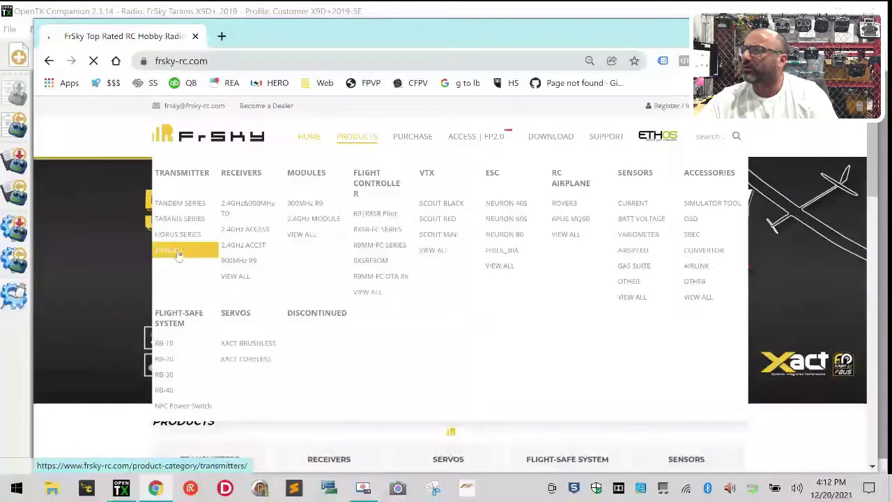
# Browse FrSky's transmitters to the Taranis series and open the Taranis X9E product page.
pyautogui.click(179, 253)
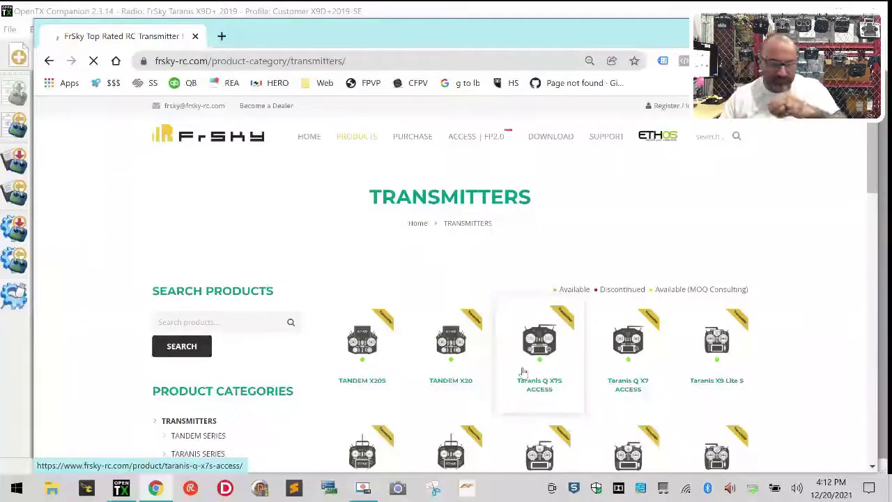
pyautogui.scroll(-5, 536, 335)
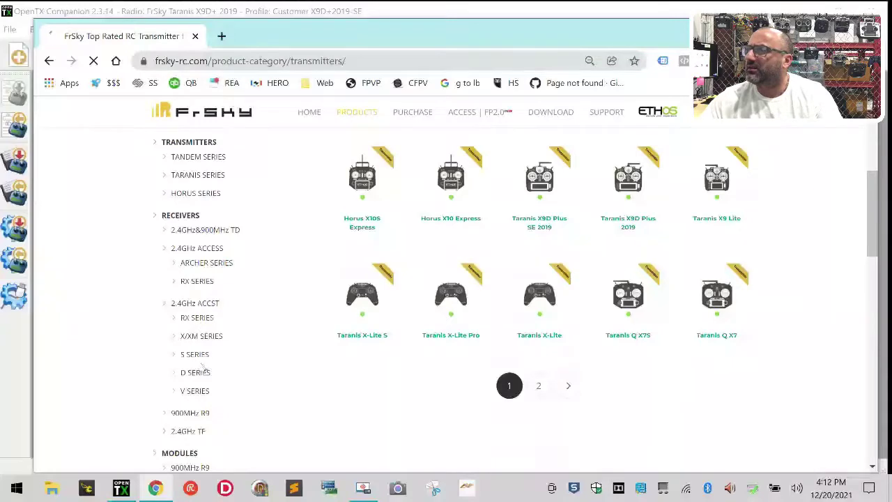
pyautogui.scroll(-2, 213, 380)
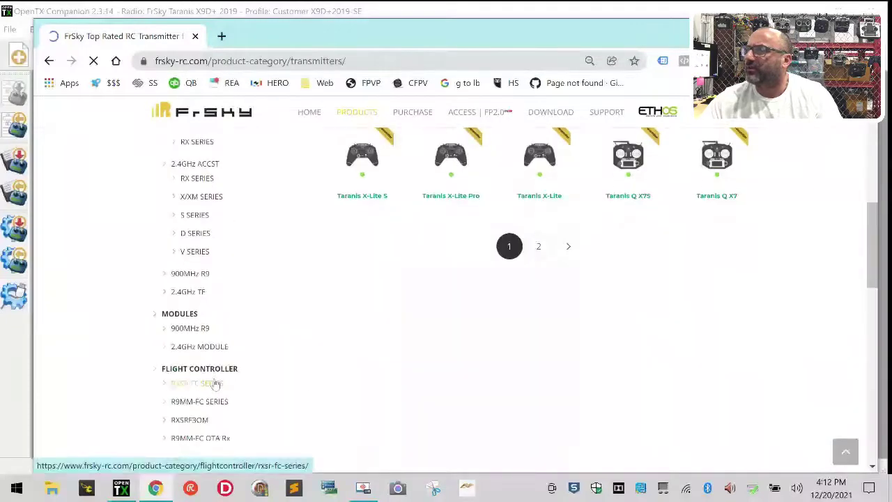
pyautogui.scroll(2, 318, 395)
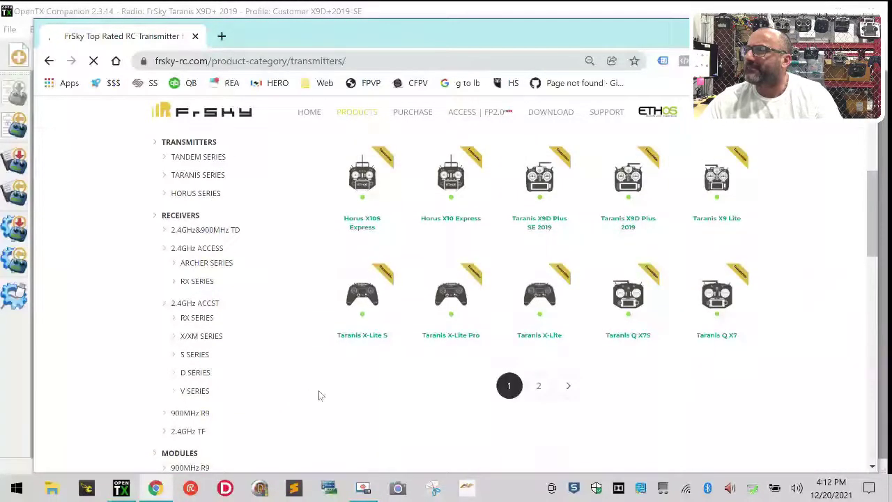
pyautogui.scroll(2, 318, 395)
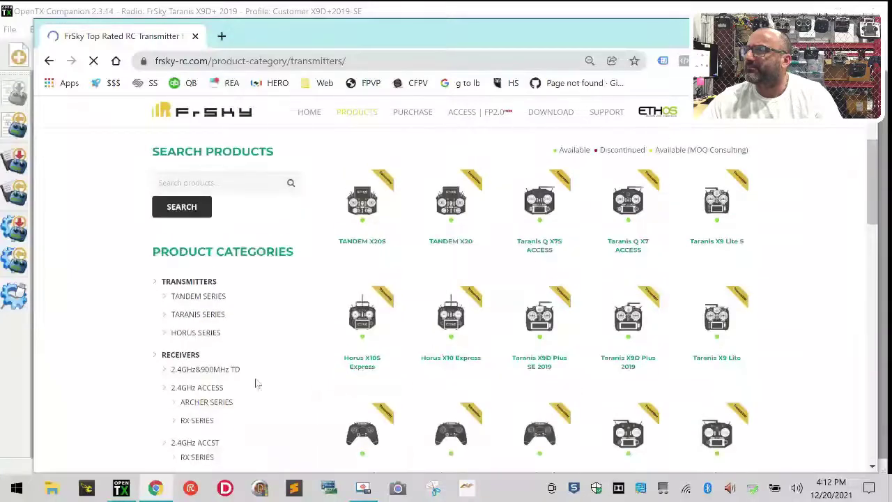
pyautogui.click(204, 315)
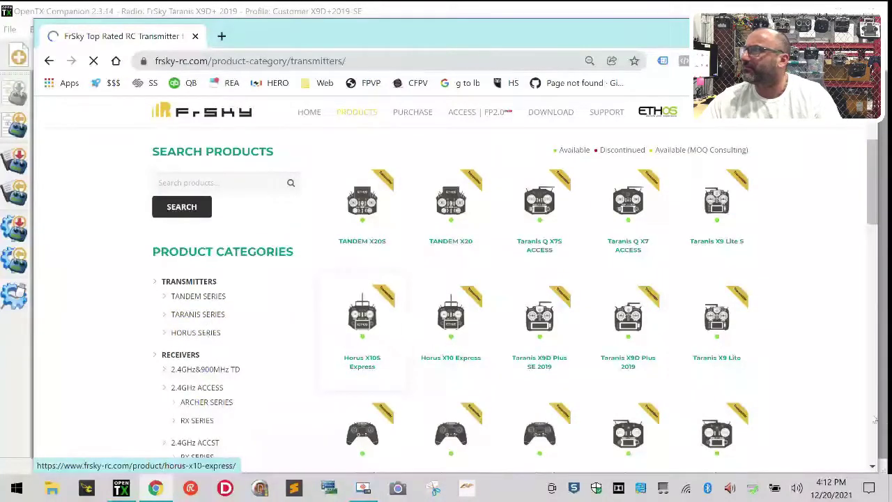
pyautogui.scroll(-5, 773, 415)
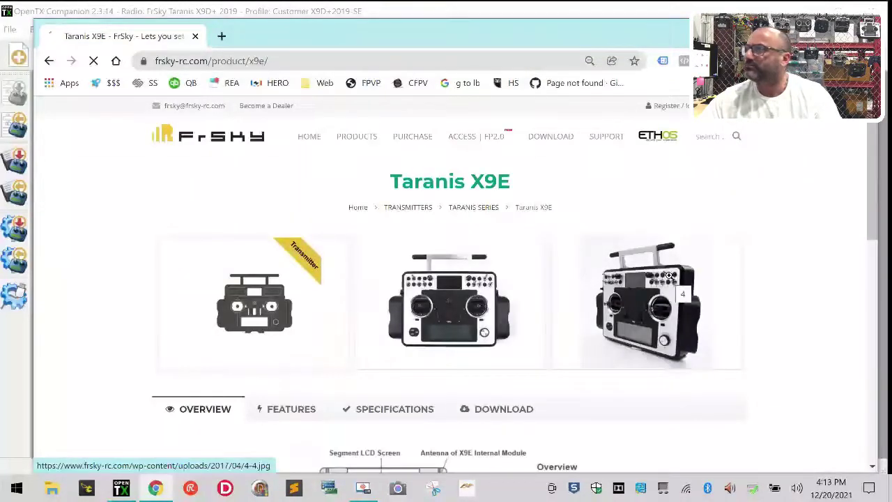
# Go to the Taranis X9E download page and expand its Radio OS firmware section.
pyautogui.scroll(-2, 388, 344)
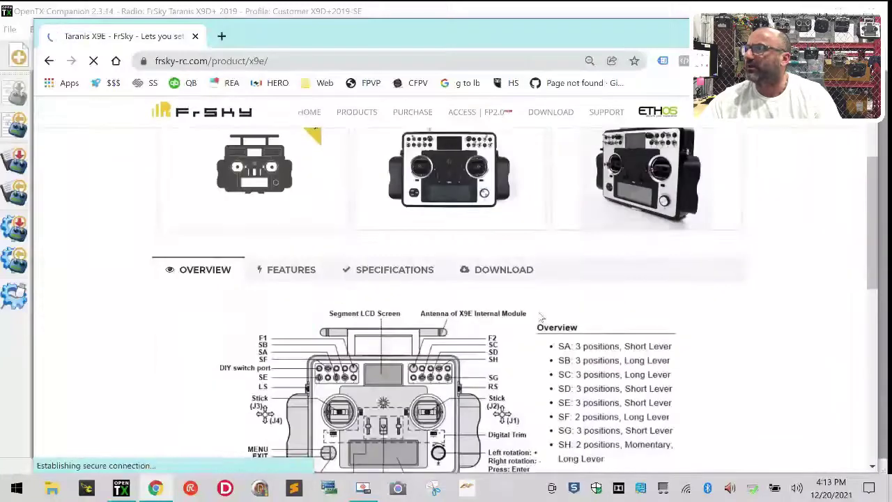
pyautogui.click(526, 275)
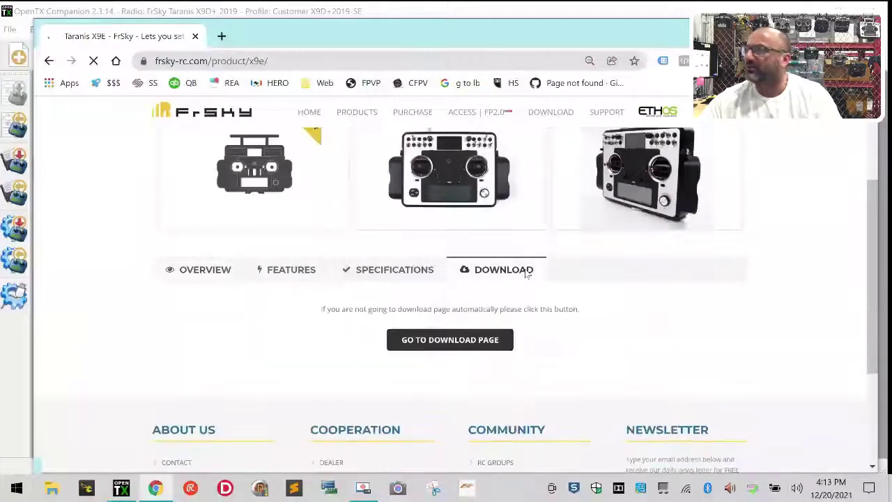
pyautogui.click(494, 341)
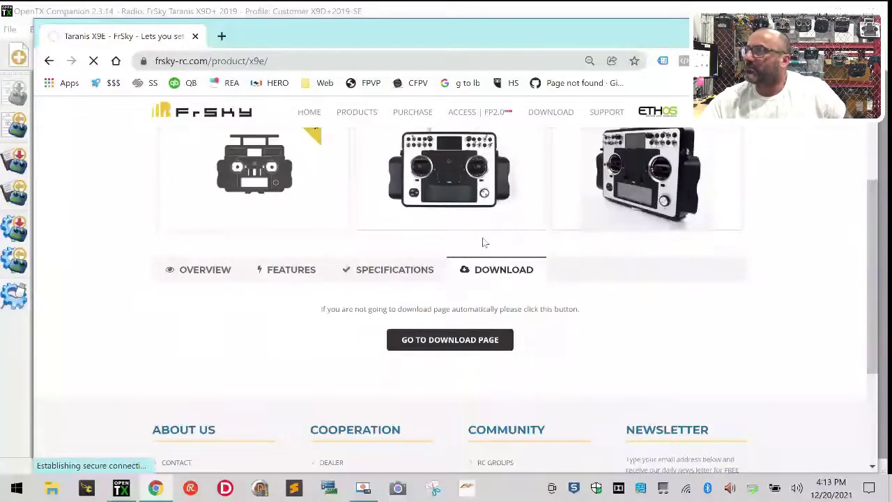
pyautogui.click(390, 263)
pyautogui.scroll(-2, 275, 318)
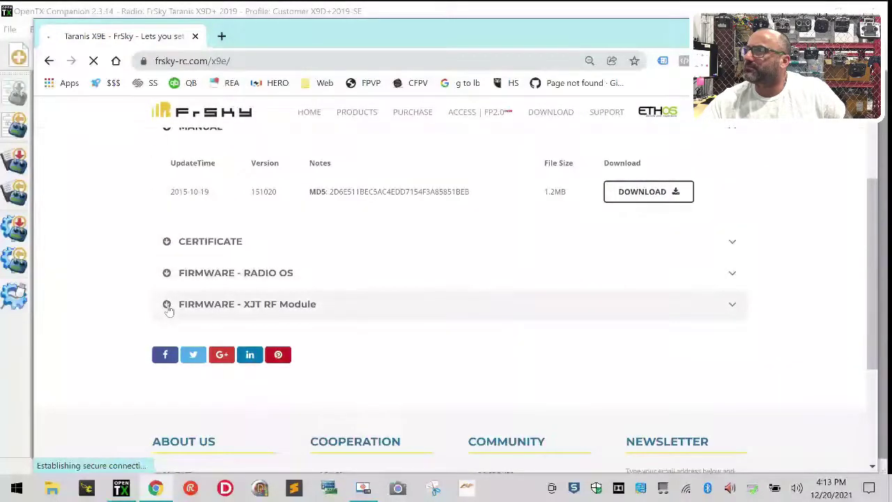
pyautogui.click(170, 282)
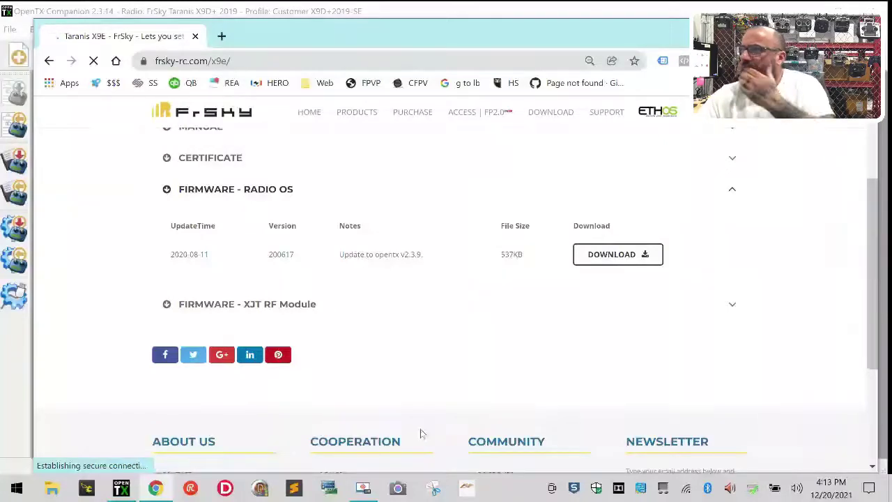
# Switch to OpenTX Companion and try to copy the current radio profile.
pyautogui.click(121, 490)
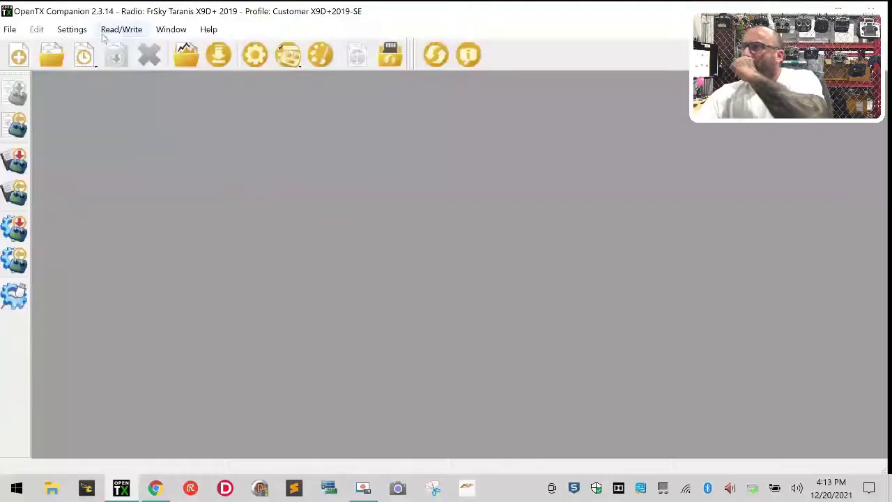
pyautogui.click(73, 32)
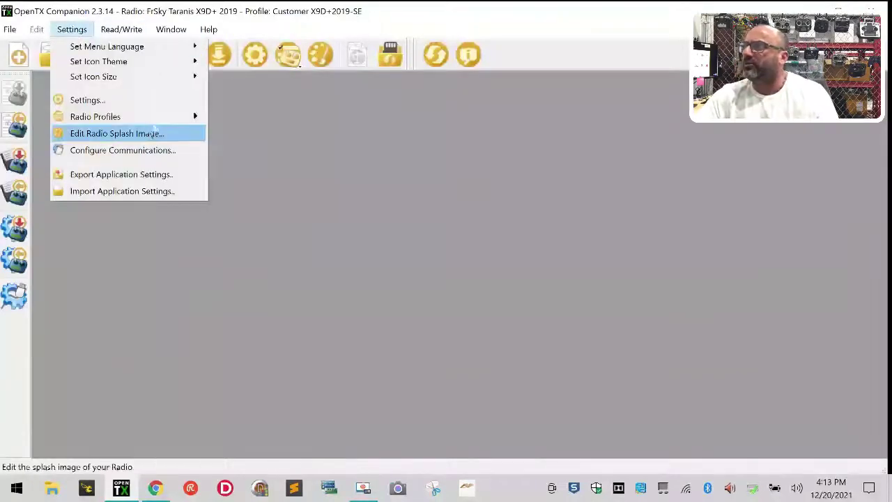
pyautogui.moveTo(150, 117)
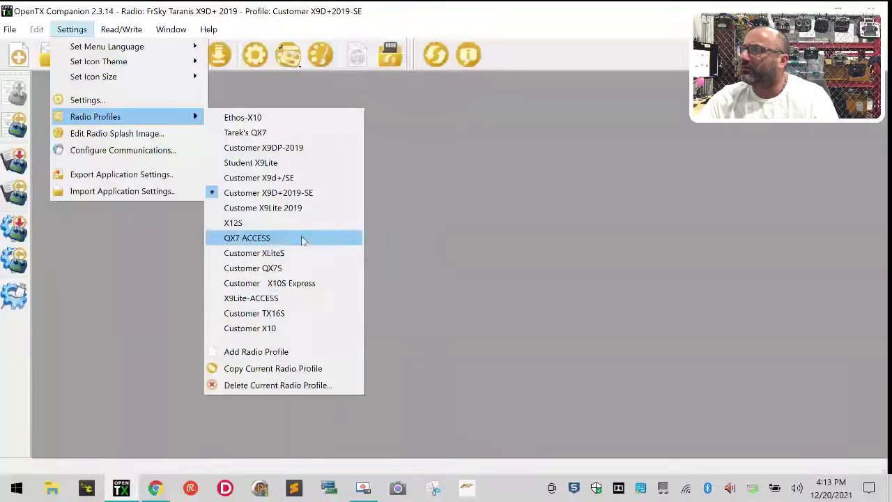
pyautogui.click(284, 367)
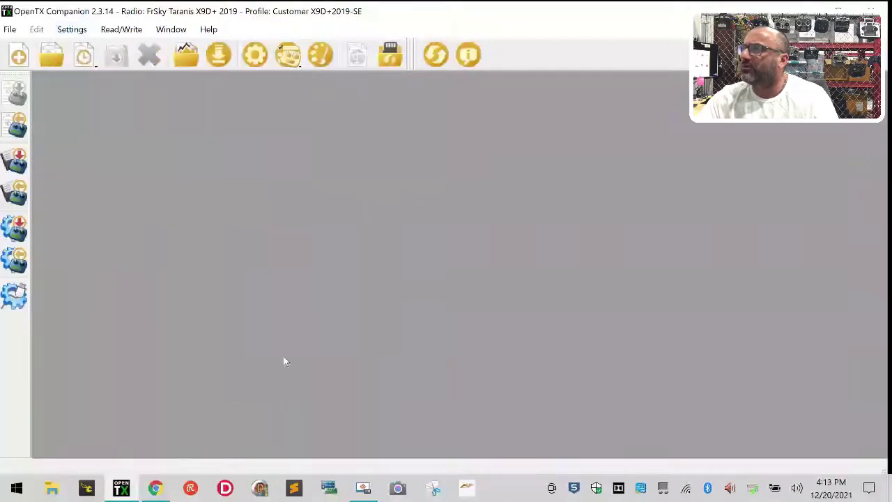
# Look over the settings of the current Customer X9D+2019-SE radio profile and close them.
pyautogui.click(72, 29)
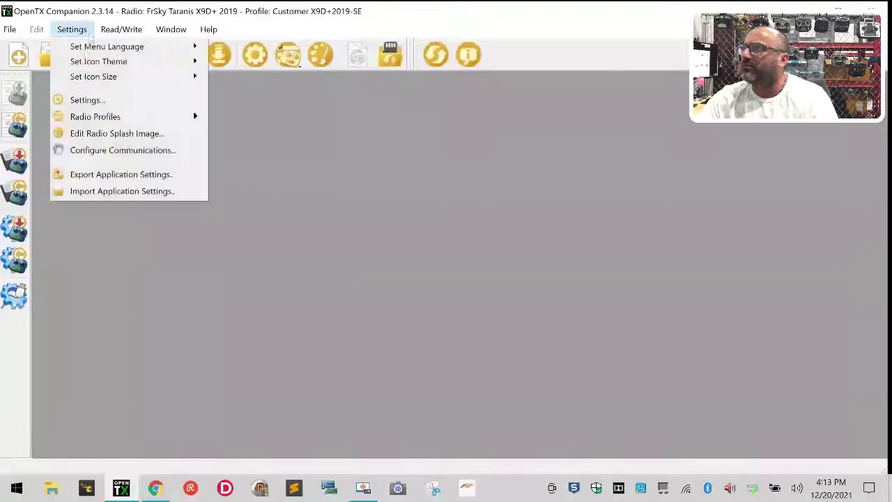
pyautogui.click(125, 97)
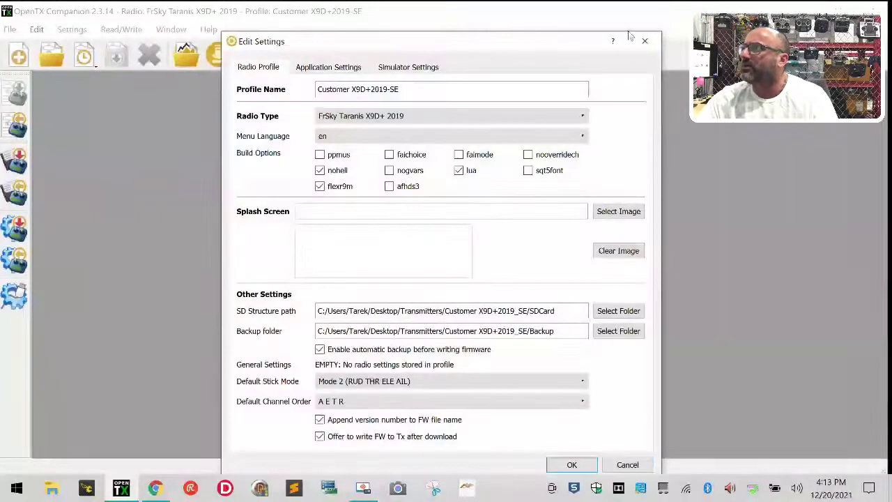
pyautogui.click(649, 35)
# Switch to the QX7 ACCESS radio profile and delete it.
pyautogui.click(70, 29)
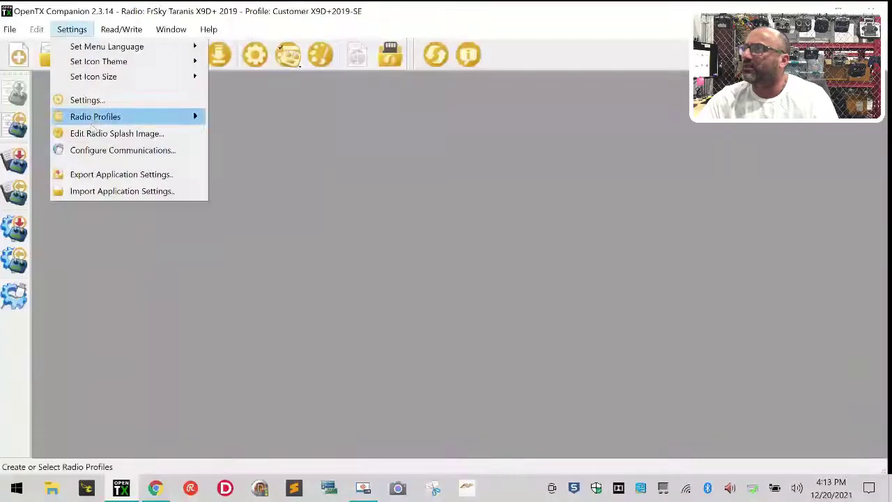
pyautogui.moveTo(95, 120)
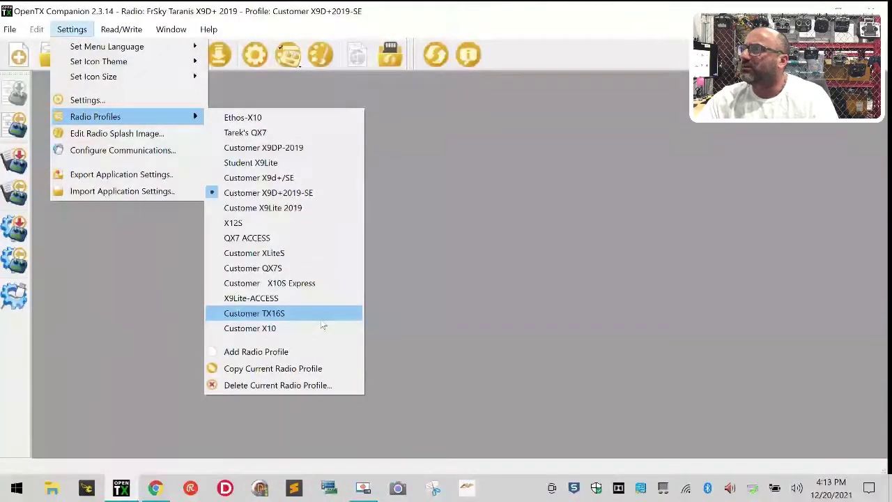
pyautogui.click(314, 241)
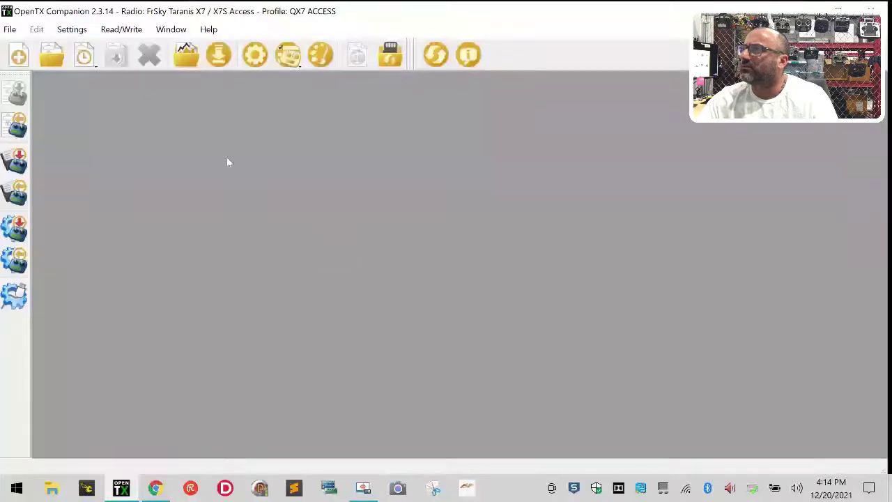
pyautogui.click(72, 30)
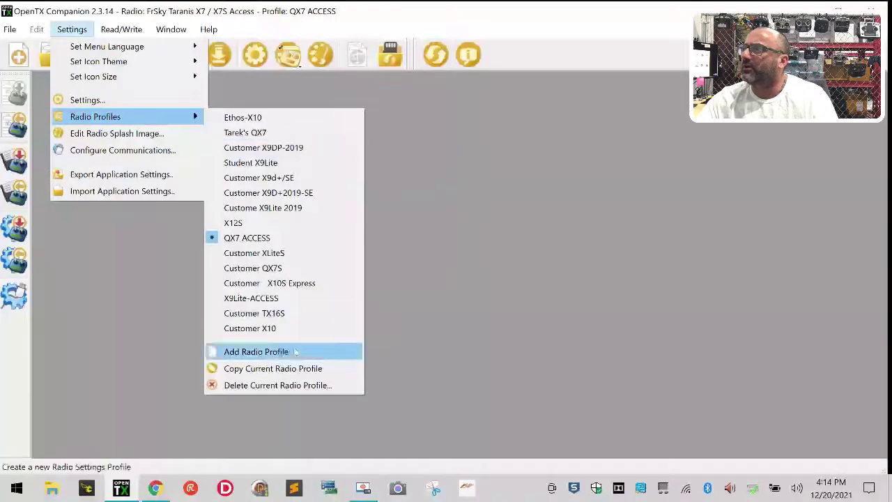
pyautogui.click(298, 384)
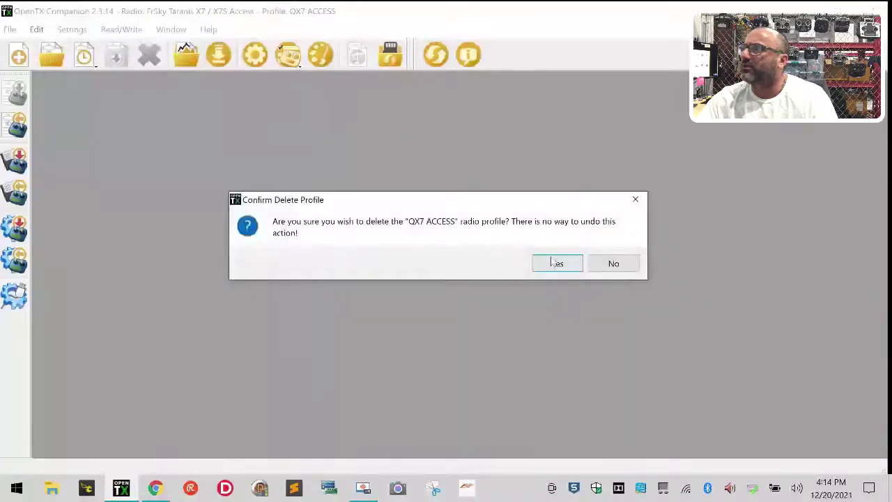
pyautogui.click(553, 262)
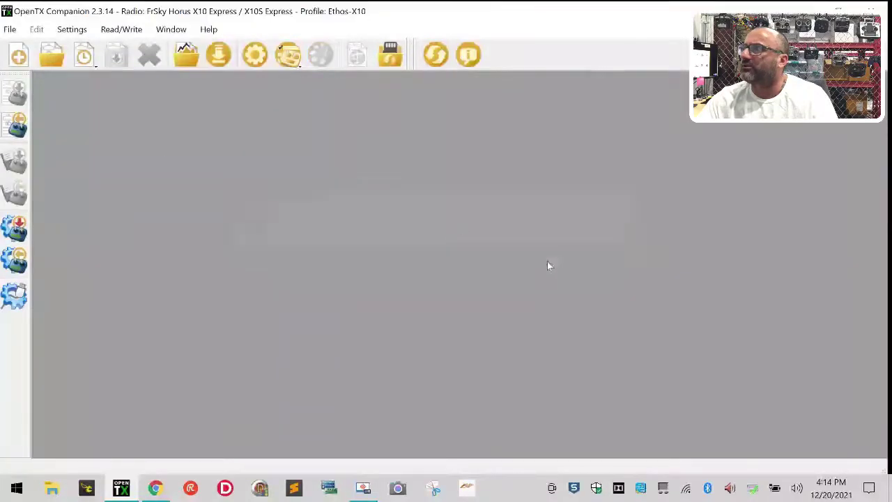
# Add a new radio profile and name it "FrSky X9E Series".
pyautogui.click(73, 29)
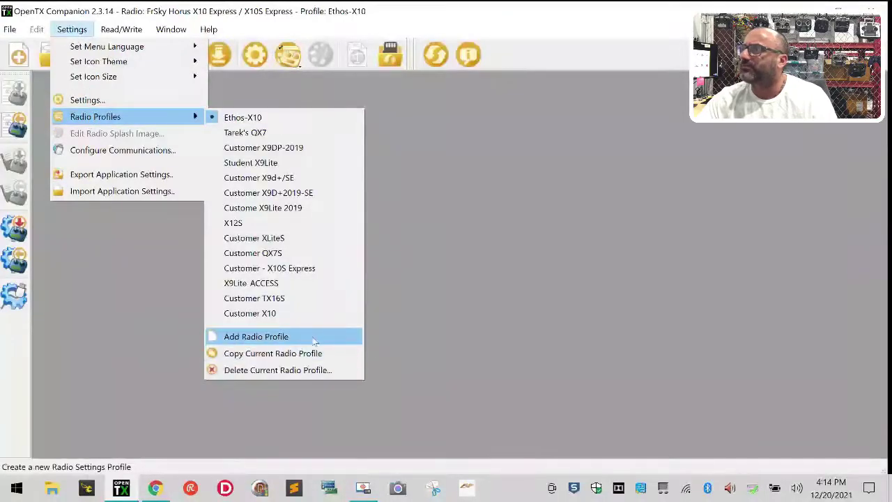
pyautogui.click(313, 340)
pyautogui.moveTo(409, 92); pyautogui.dragTo(191, 75)
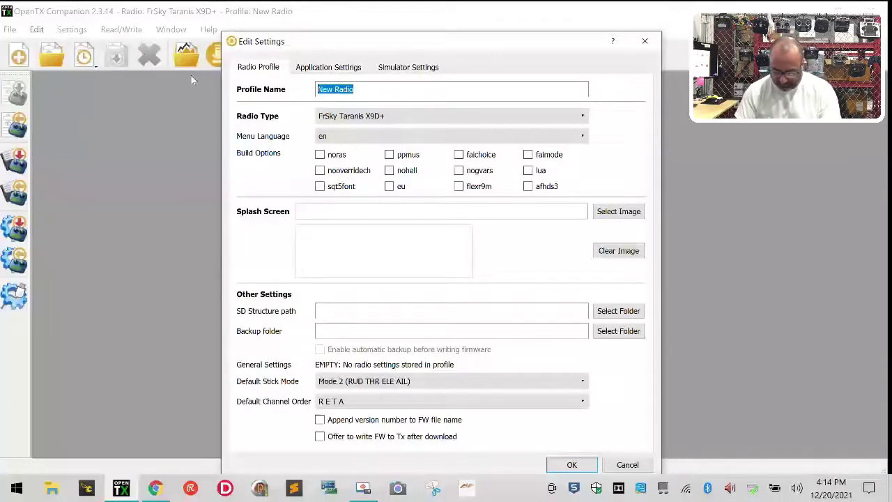
pyautogui.write('Frsky')
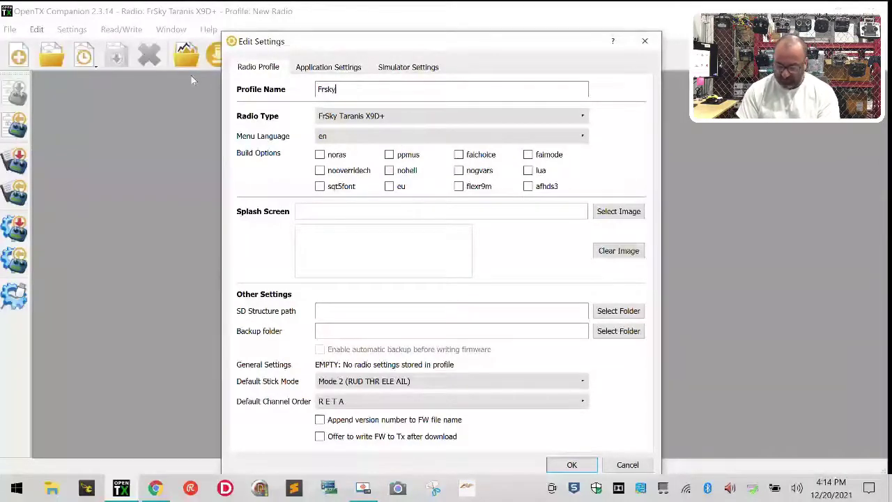
pyautogui.press('BackSpace')
pyautogui.press('BackSpace')
pyautogui.press('BackSpace')
pyautogui.press('BackSpace')
pyautogui.press('BackSpace')
pyautogui.press('BackSpace')
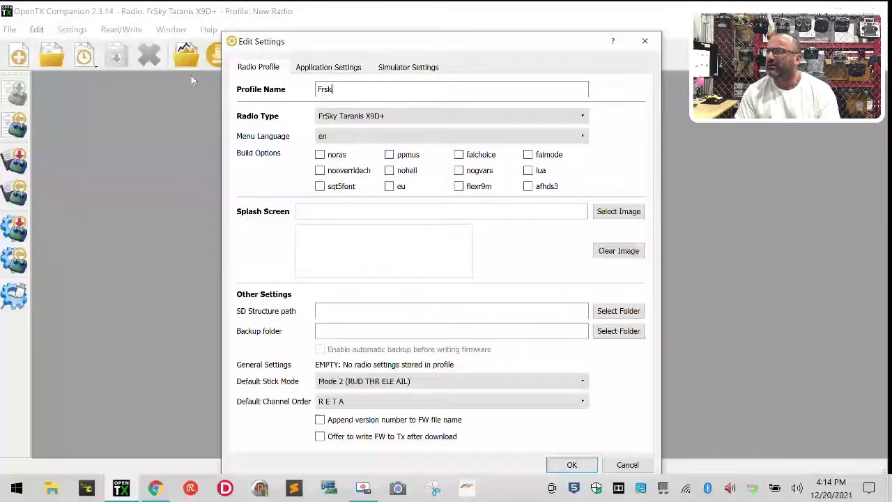
pyautogui.write('FrSky X9E Serie')
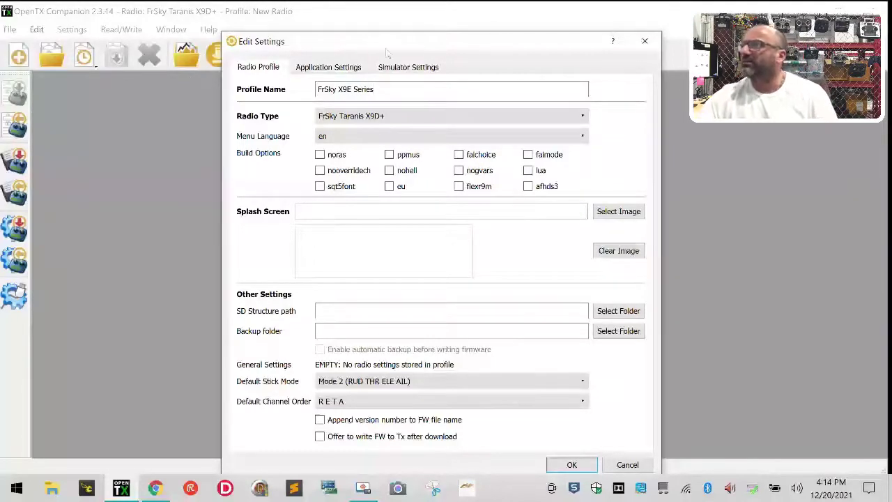
# Set the new profile's radio type to FrSky Taranis X9E and enable the nohell and shutdownconfirm build options.
pyautogui.click(391, 118)
pyautogui.scroll(-8, 431, 209)
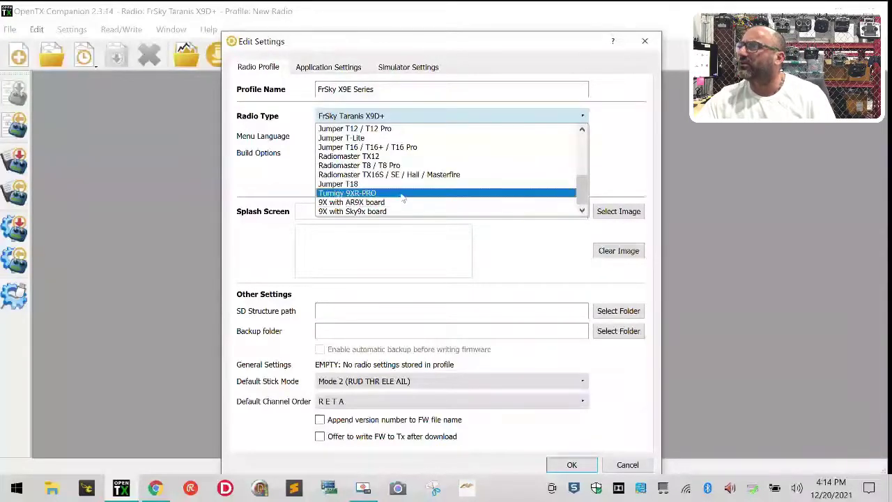
pyautogui.scroll(8, 404, 197)
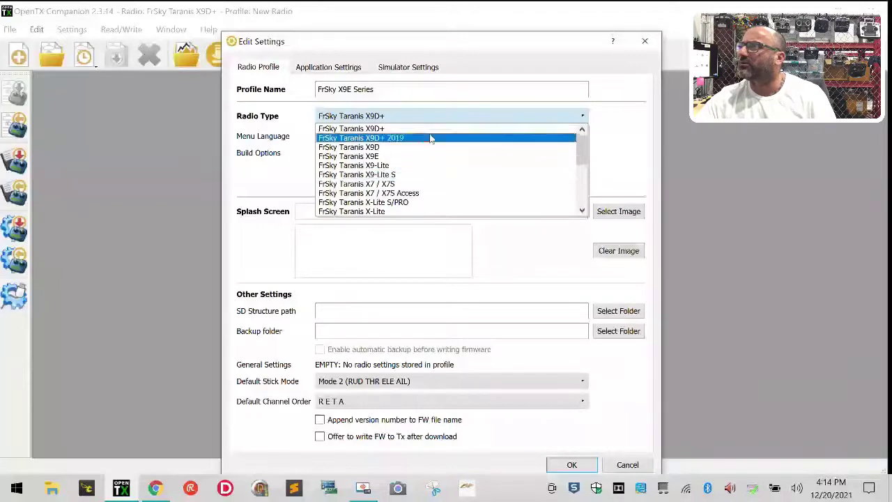
pyautogui.click(426, 156)
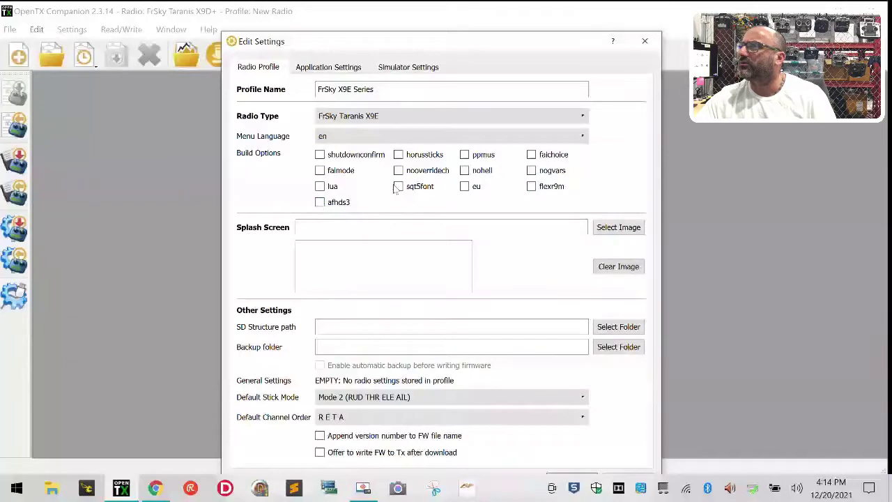
pyautogui.click(464, 170)
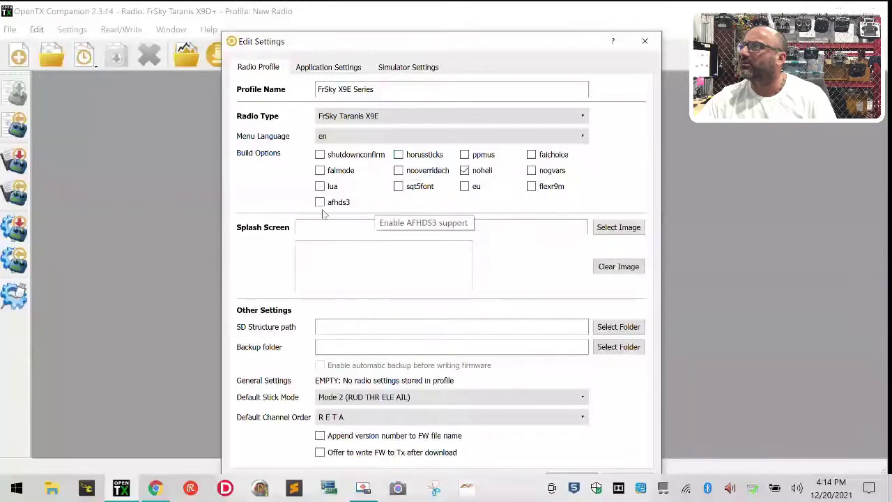
pyautogui.click(322, 154)
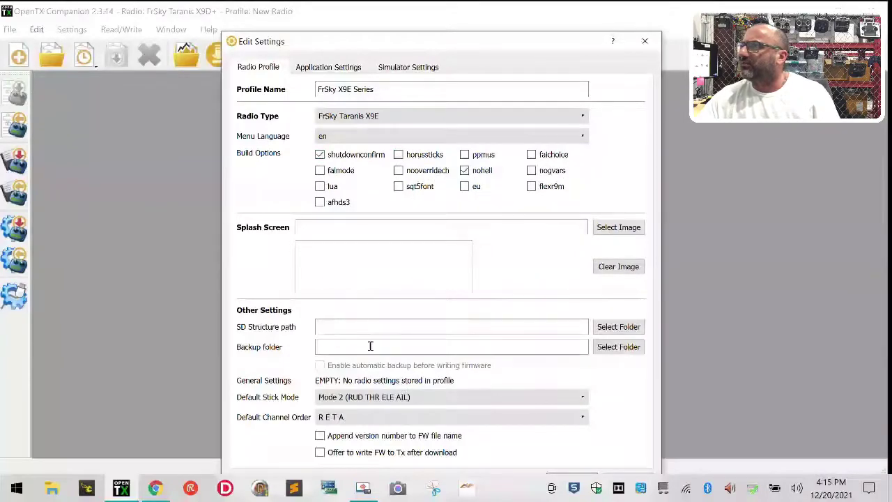
# For the SD structure path, browse to the Desktop's Transmitters folder and create a new folder named "Customer X9E" there.
pyautogui.click(618, 326)
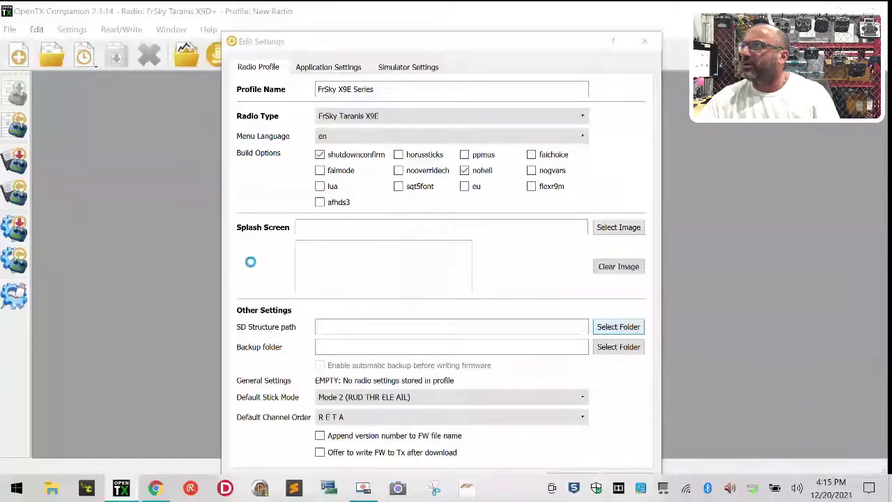
pyautogui.click(340, 84)
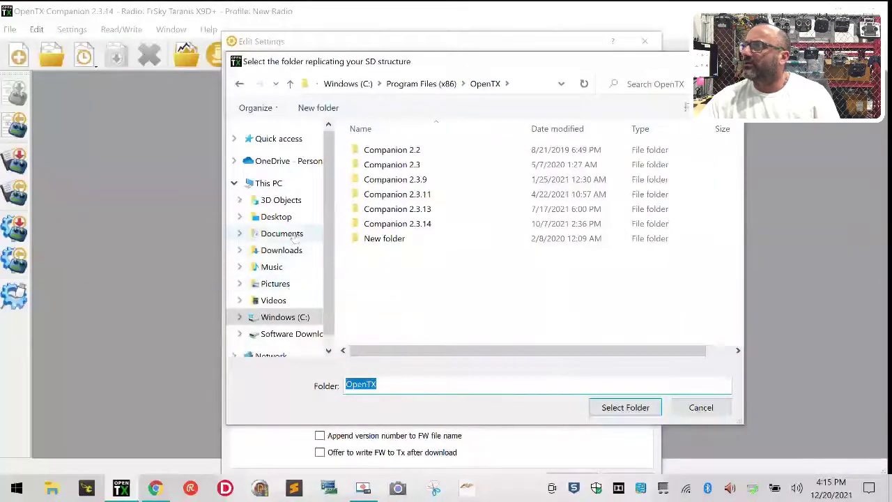
pyautogui.click(286, 250)
pyautogui.click(276, 217)
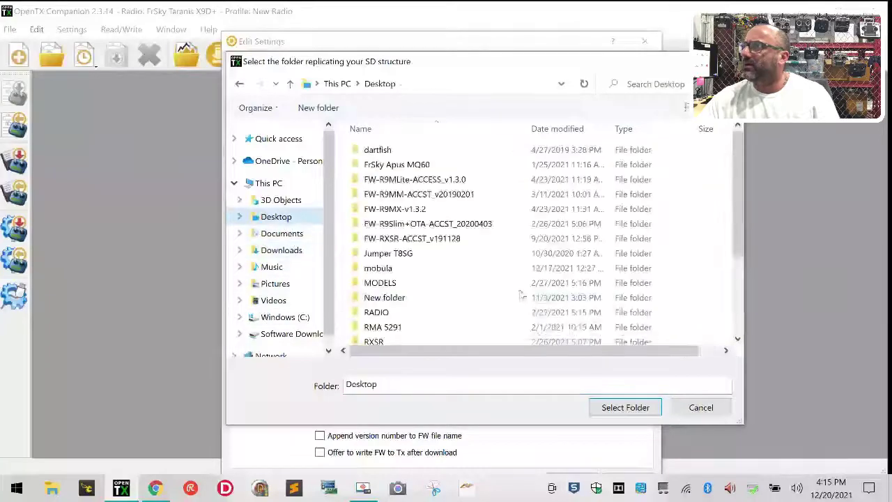
pyautogui.scroll(-3, 450, 277)
pyautogui.doubleClick(445, 277)
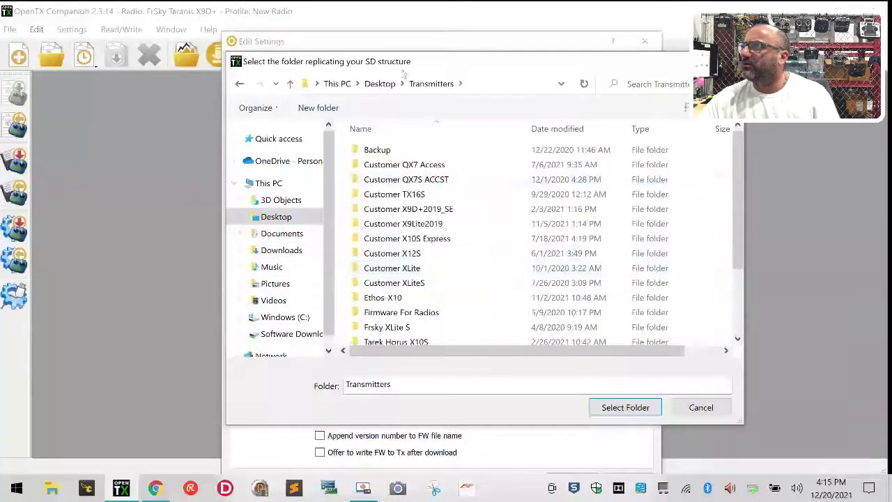
pyautogui.click(316, 108)
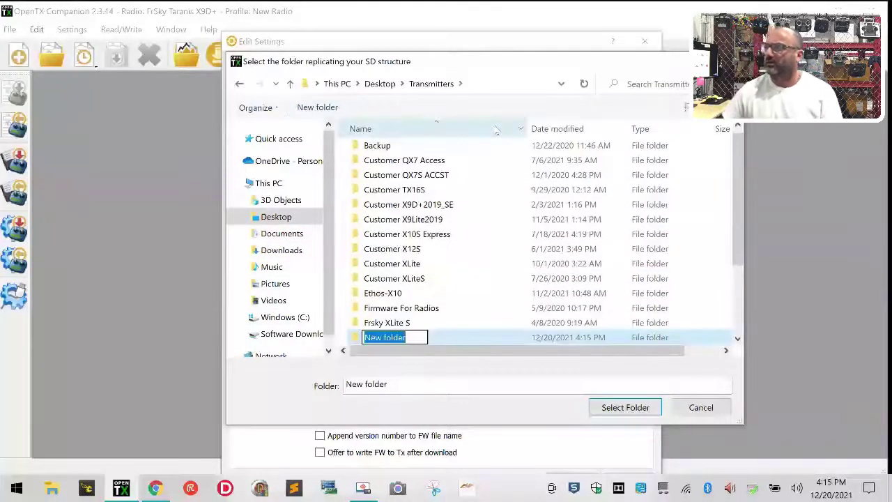
pyautogui.write('Customer ')
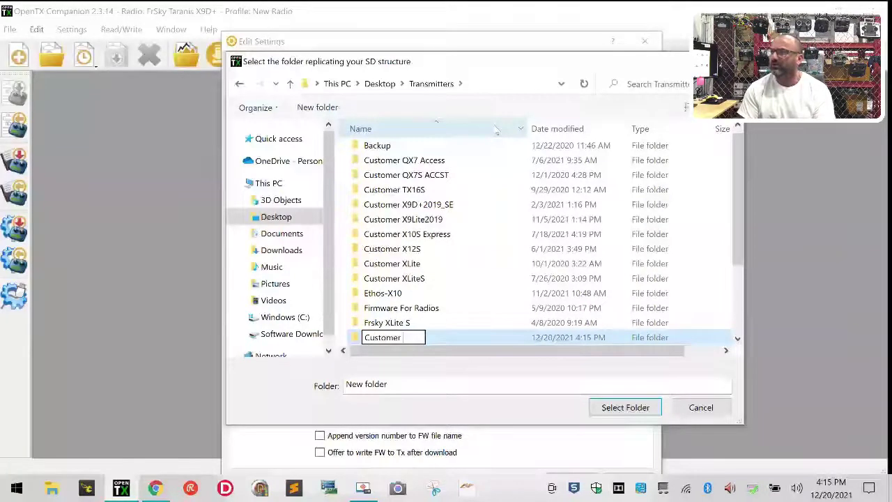
pyautogui.write('X9E')
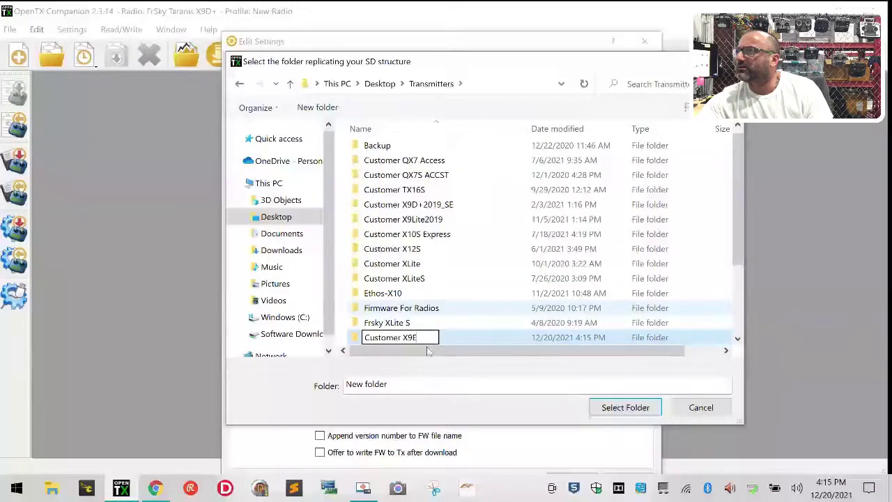
pyautogui.press('Return')
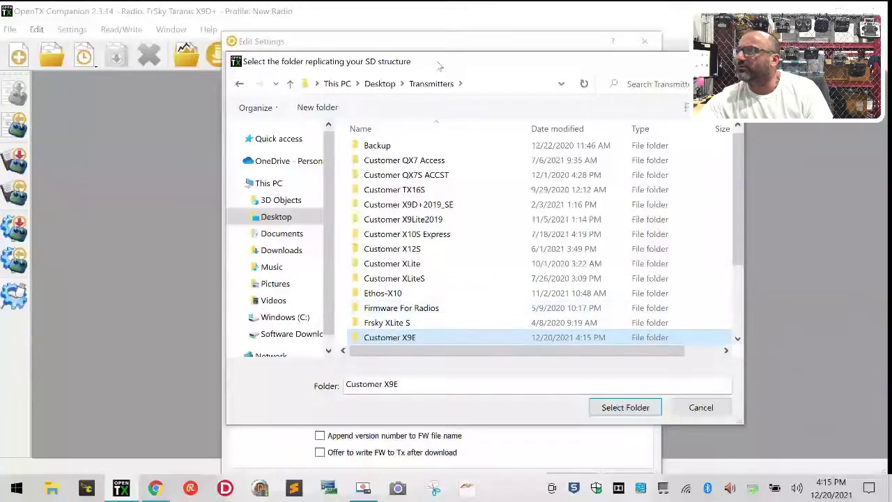
# Create an "SDCard" subfolder inside Customer X9E and choose it as the profile's SD structure path.
pyautogui.doubleClick(456, 332)
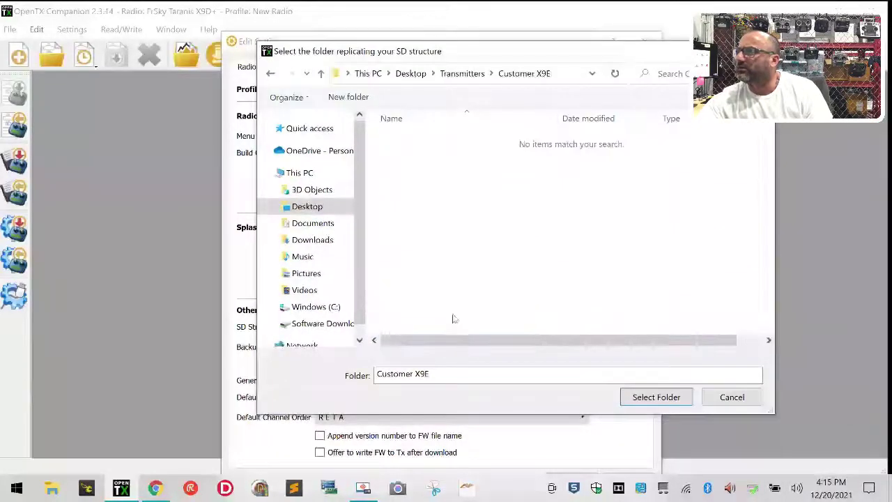
pyautogui.rightClick(452, 319)
pyautogui.moveTo(432, 418)
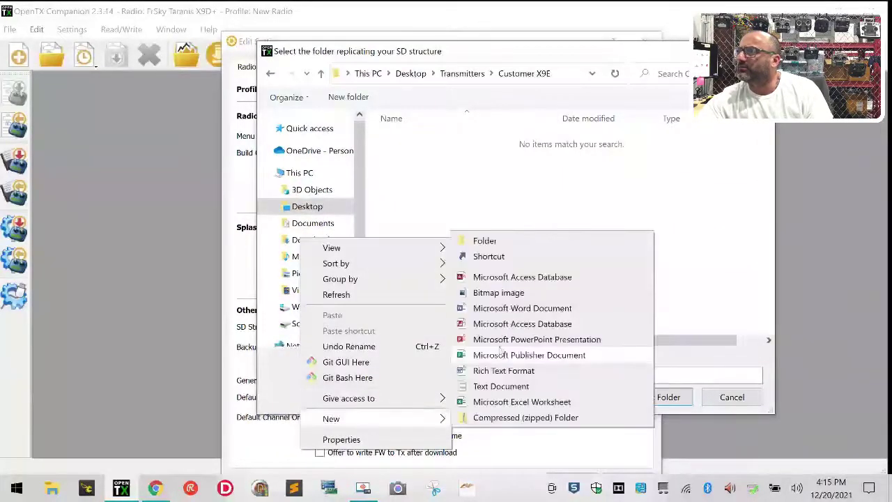
pyautogui.click(488, 238)
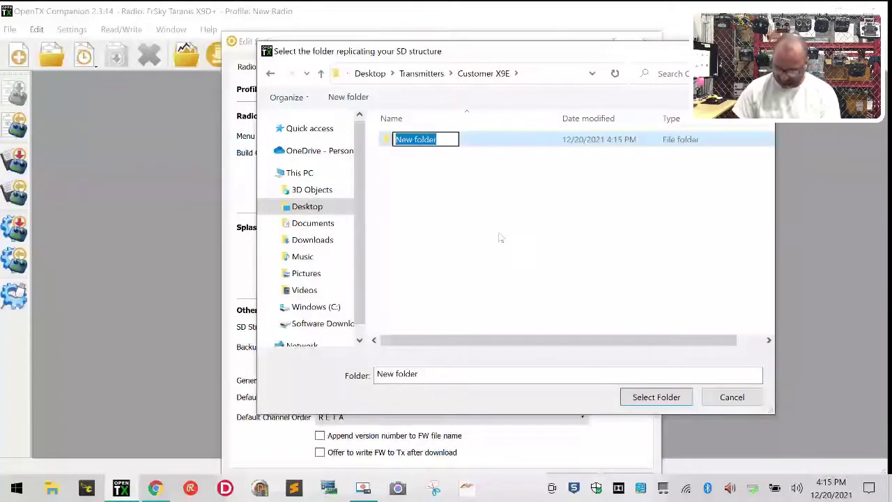
pyautogui.write('SDCard')
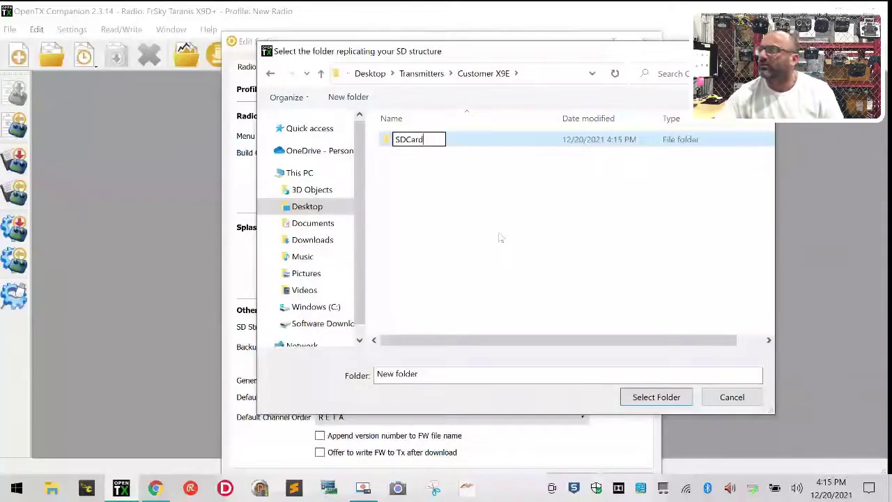
pyautogui.press('Return')
pyautogui.click(659, 395)
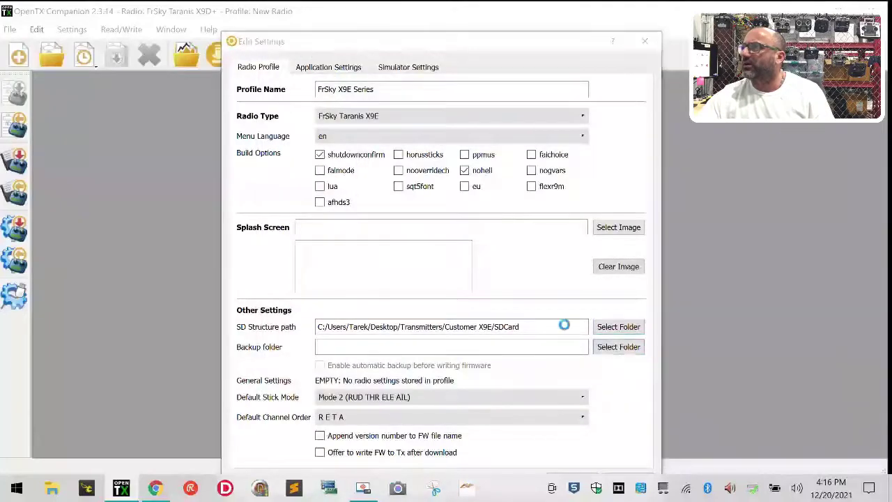
# Set the profile's backup folder to the Backup folder inside the Desktop's Transmitters folder.
pyautogui.click(618, 346)
pyautogui.click(399, 84)
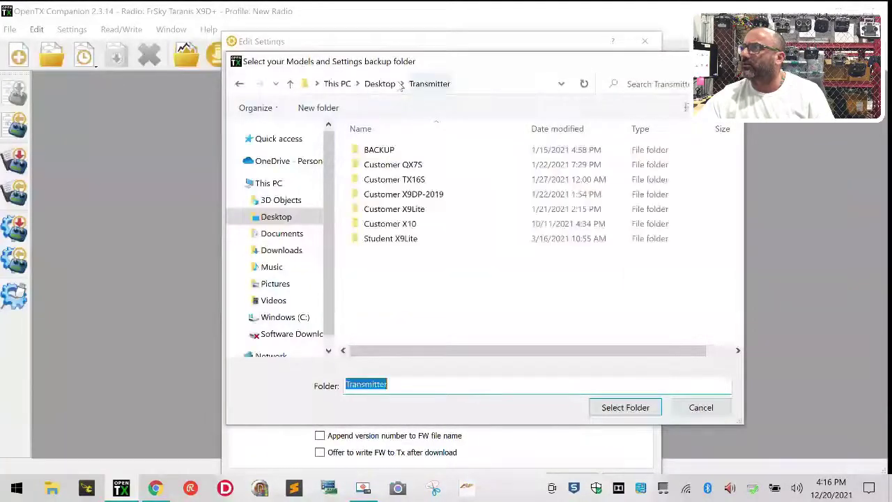
pyautogui.click(369, 150)
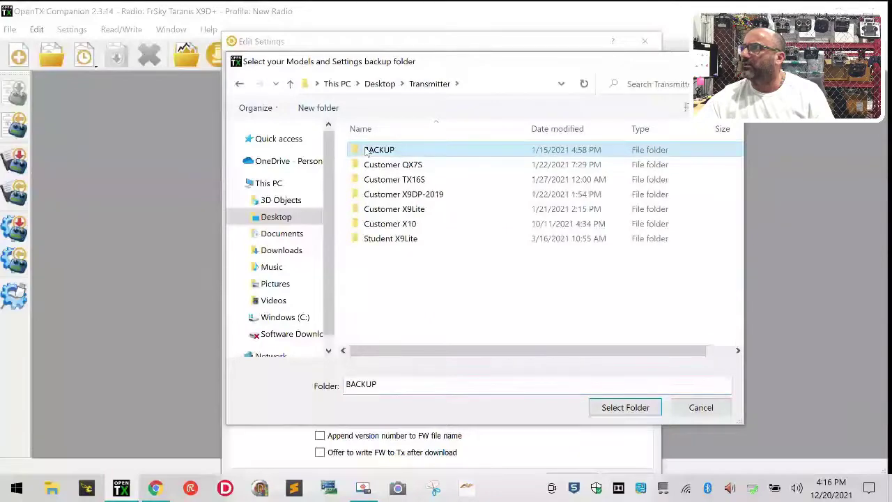
pyautogui.click(390, 83)
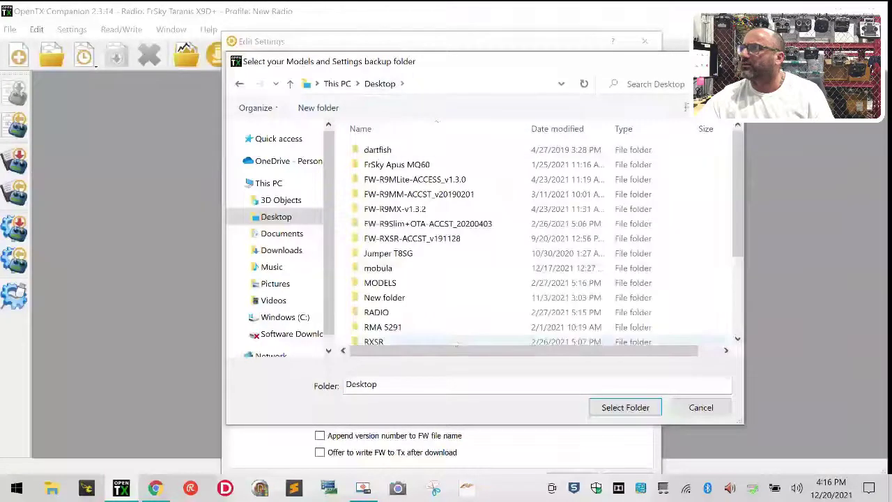
pyautogui.scroll(-3, 453, 346)
pyautogui.click(446, 288)
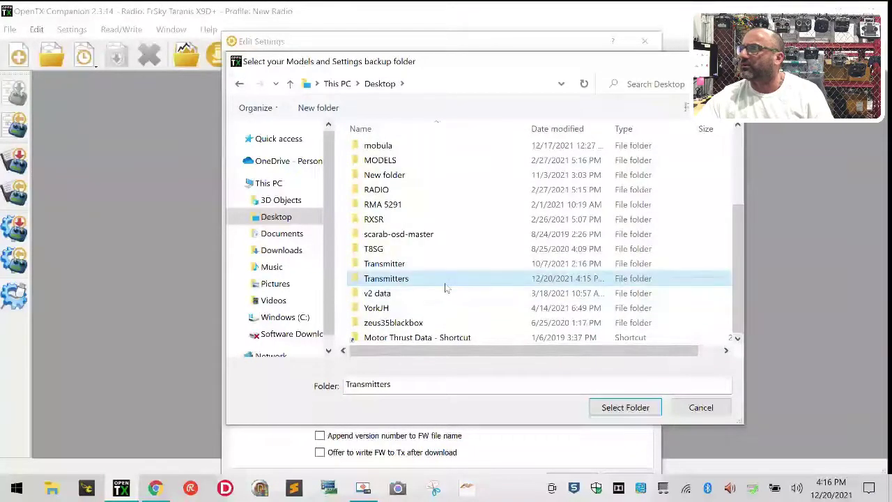
pyautogui.doubleClick(444, 286)
pyautogui.click(408, 149)
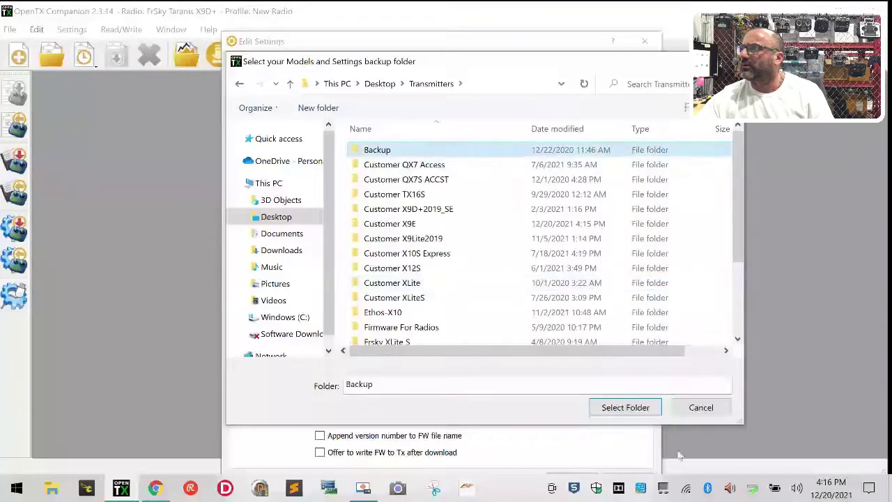
pyautogui.click(625, 407)
# Enable automatic backup before writing firmware, version number in the firmware file name and the offer to write after download, and save the settings.
pyautogui.scroll(-1, 349, 416)
pyautogui.scroll(1, 349, 417)
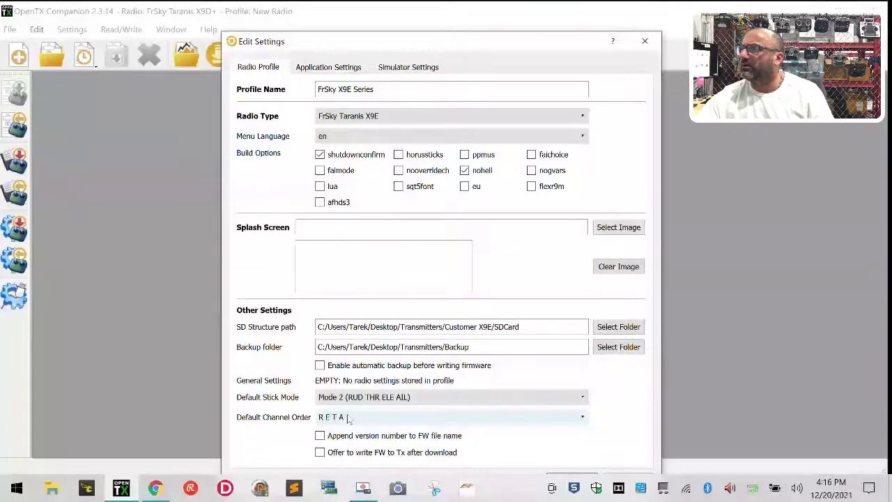
pyautogui.click(456, 365)
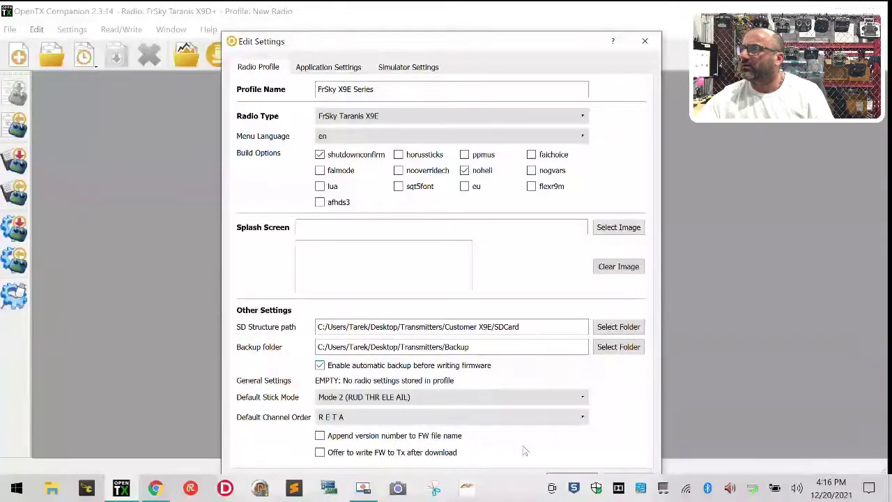
pyautogui.click(320, 436)
pyautogui.click(319, 452)
pyautogui.click(322, 68)
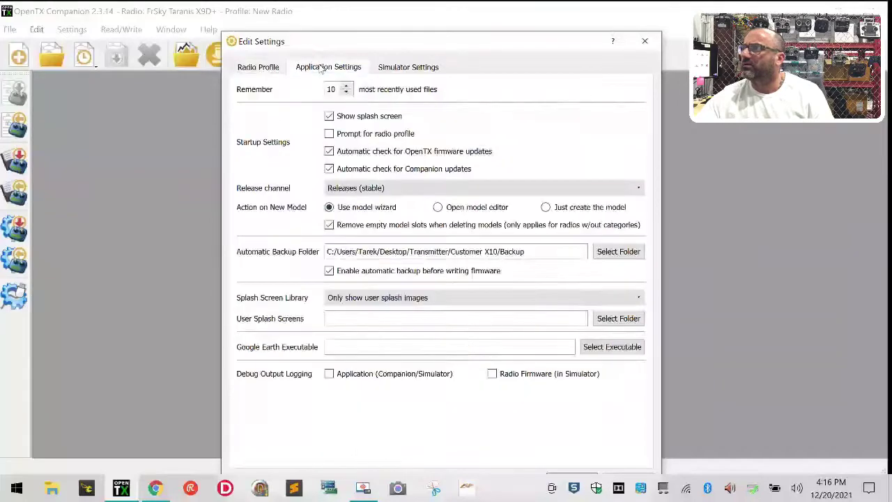
pyautogui.moveTo(518, 43); pyautogui.dragTo(534, 4)
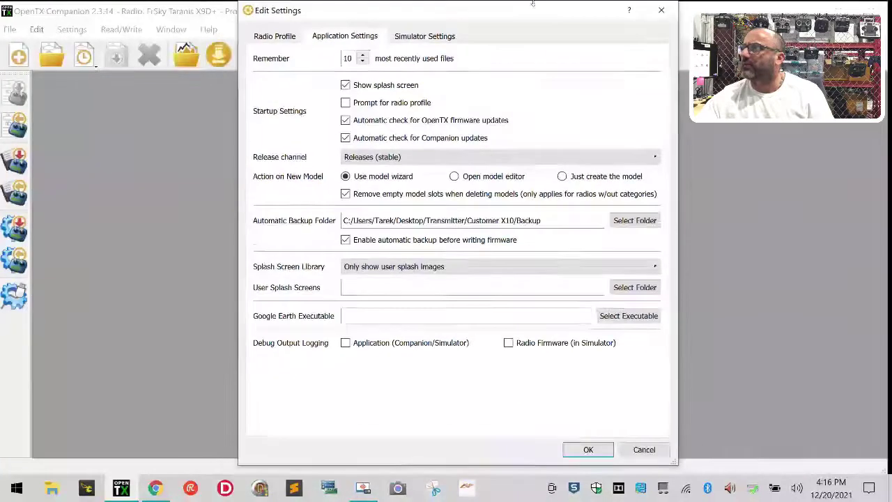
pyautogui.click(588, 443)
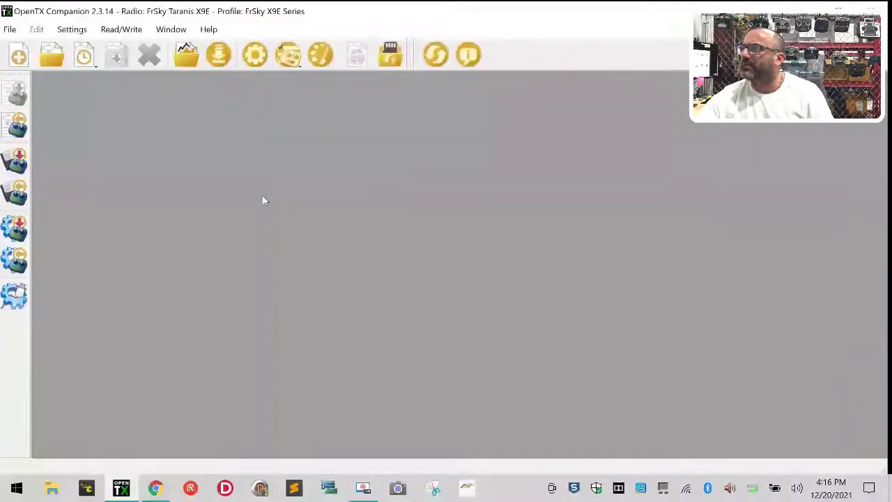
# Check for firmware updates for the X9E profile and agree to download version 2.3.14-otx.
pyautogui.click(217, 59)
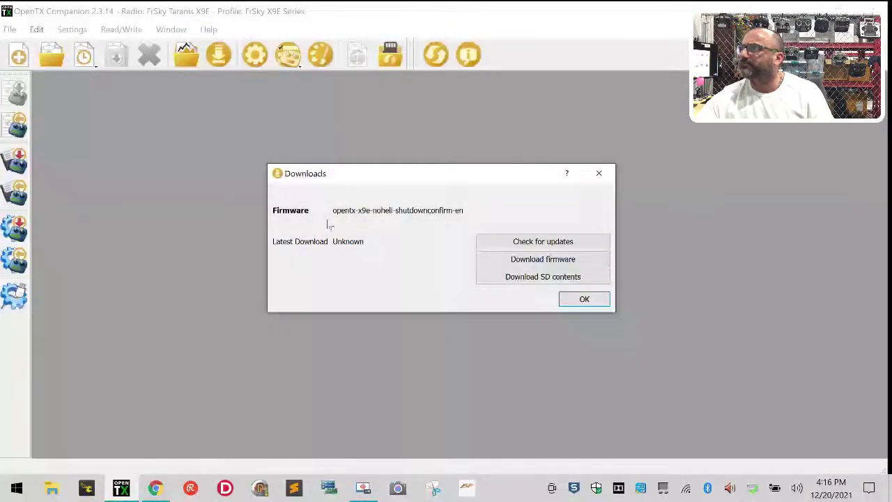
pyautogui.click(583, 241)
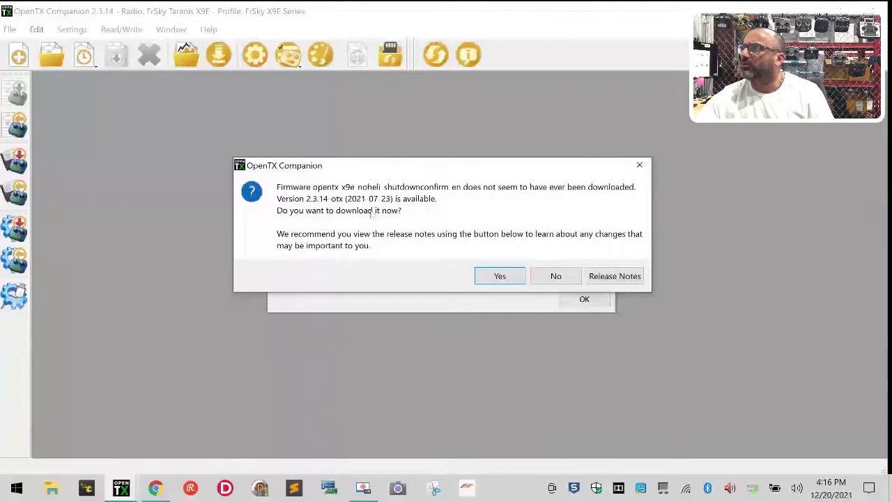
pyautogui.click(512, 277)
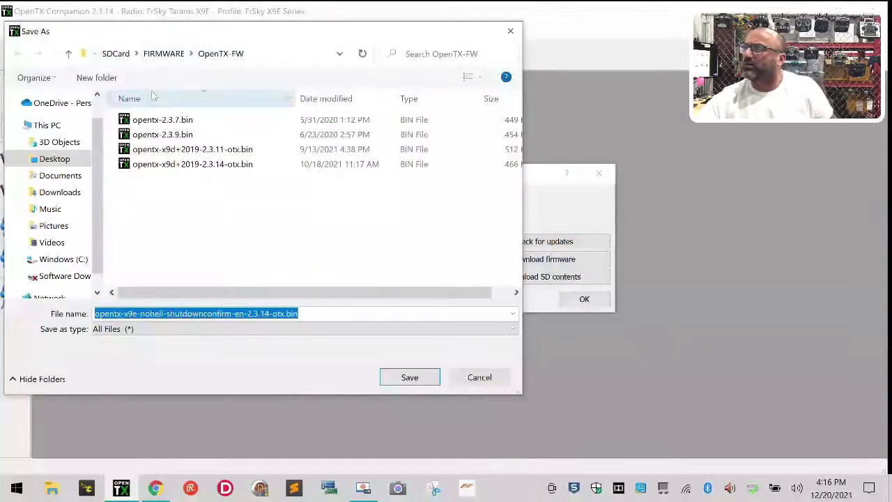
# Save opentx-x9e-noheli-shutdownconfirm-en-2.3.14-otx.bin in the Customer X9E folder under the Desktop's Transmitters folder.
pyautogui.click(77, 159)
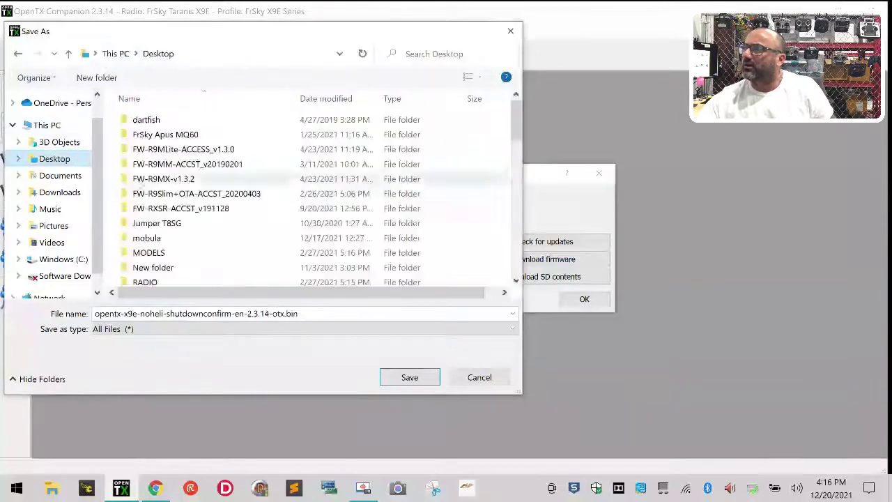
pyautogui.scroll(-6, 169, 249)
pyautogui.scroll(2, 169, 249)
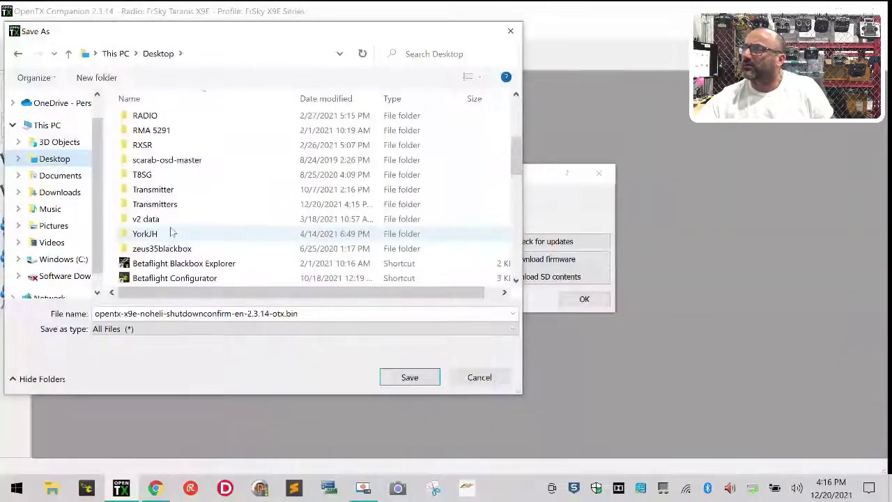
pyautogui.doubleClick(199, 205)
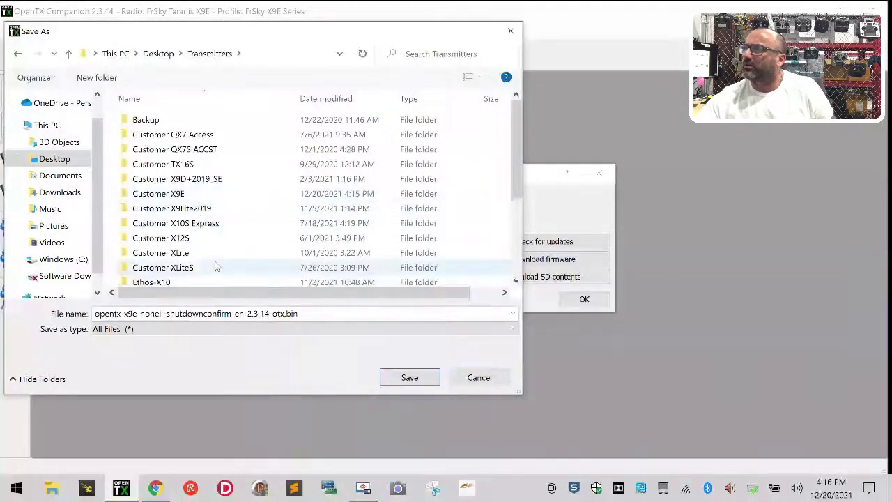
pyautogui.doubleClick(229, 195)
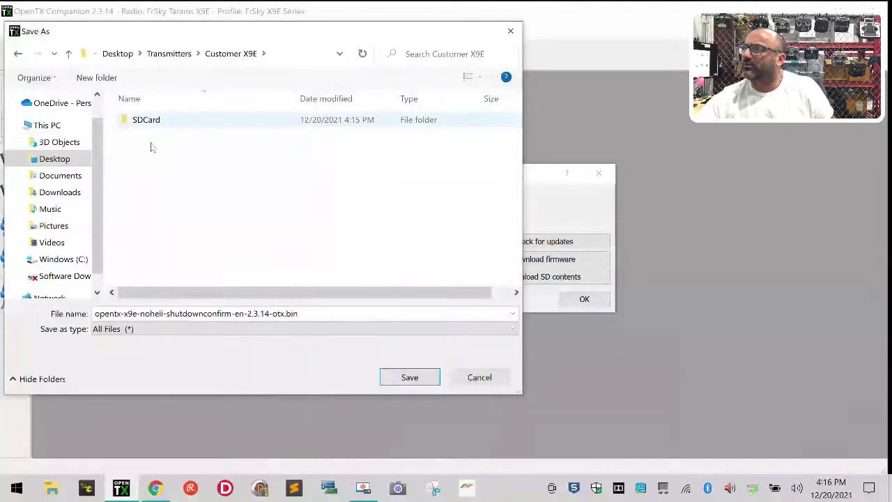
pyautogui.click(409, 377)
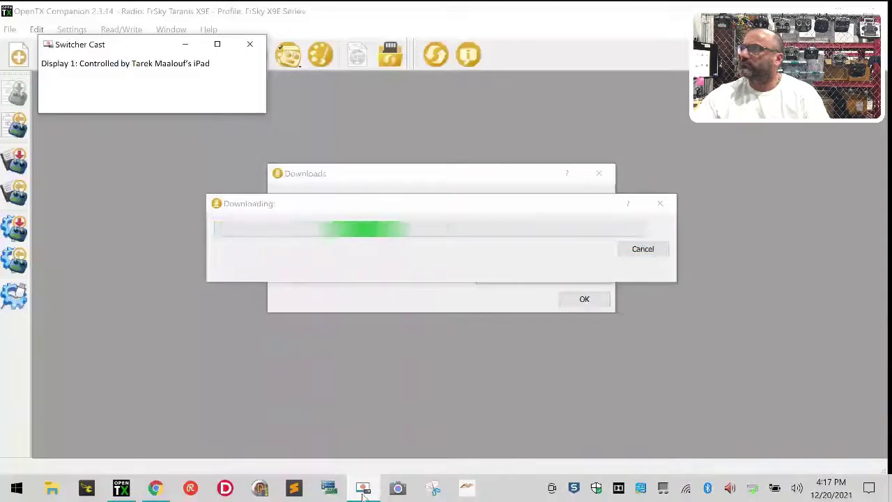
# Move the progress window clear of the Downloads dialog, wait for the firmware download to finish, and decline writing it to the radio.
pyautogui.moveTo(279, 207); pyautogui.dragTo(298, 114)
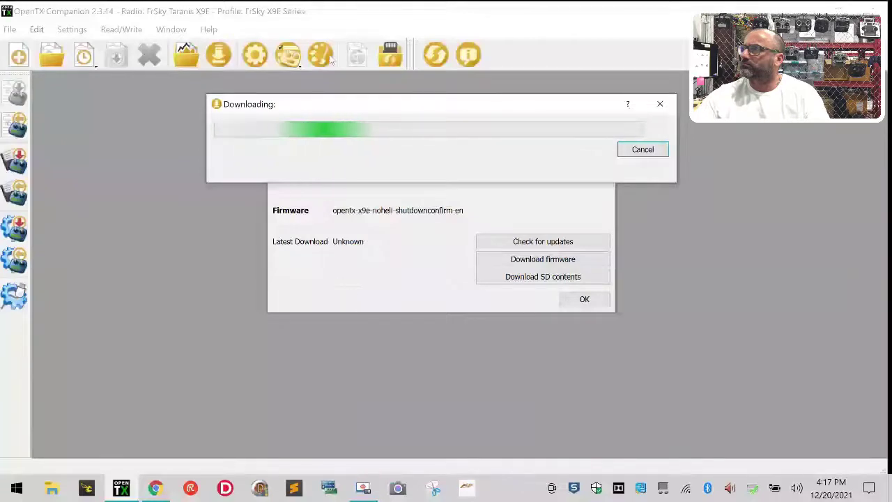
pyautogui.moveTo(347, 104); pyautogui.dragTo(315, 334)
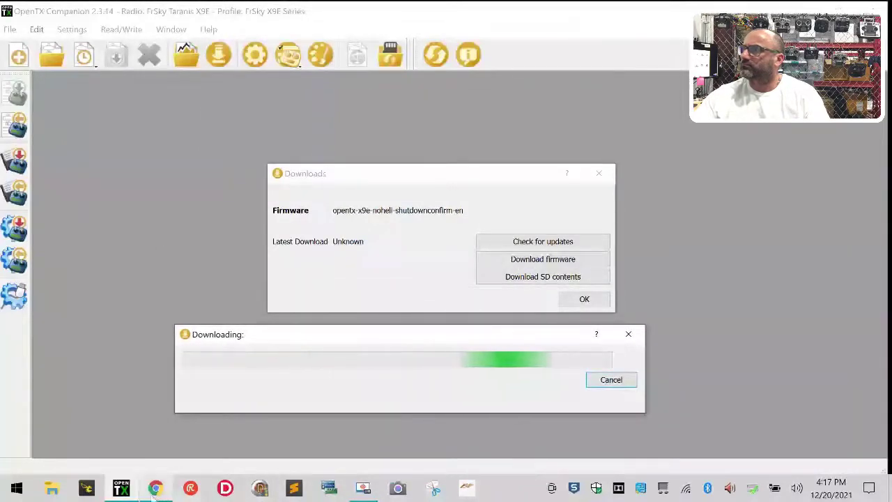
pyautogui.moveTo(156, 491)
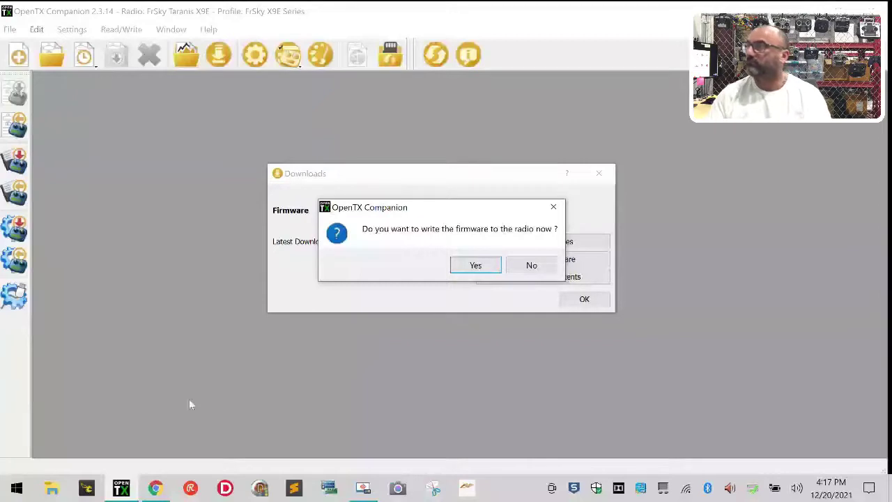
pyautogui.click(541, 271)
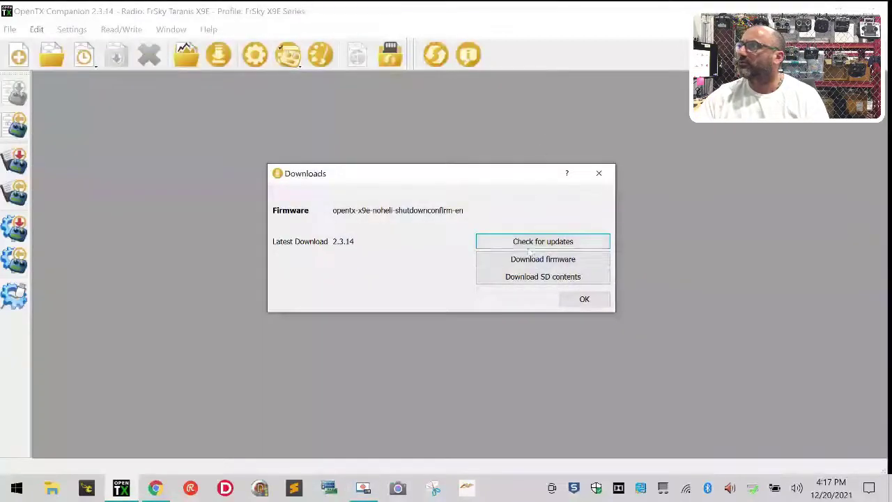
# Download the X9E SD card contents archive sdcard-212x64-2.3V0038.zip and show the download in its folder.
pyautogui.click(542, 276)
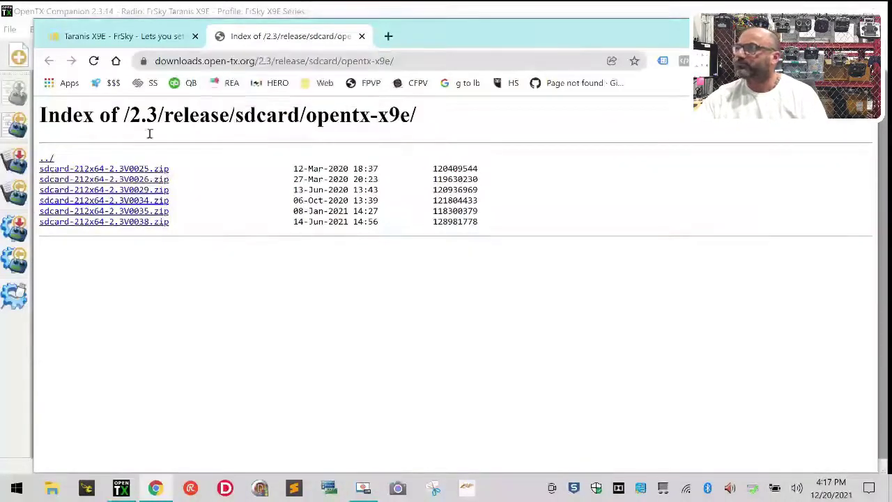
pyautogui.click(156, 221)
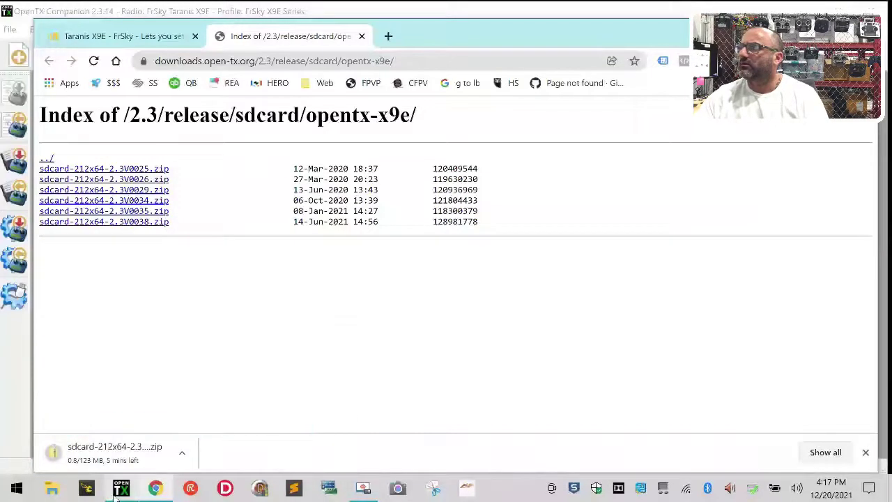
pyautogui.click(181, 452)
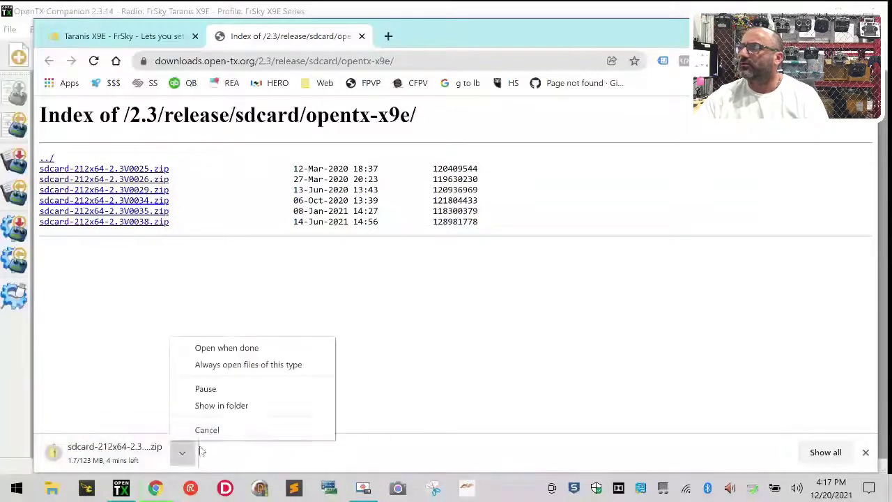
pyautogui.click(249, 410)
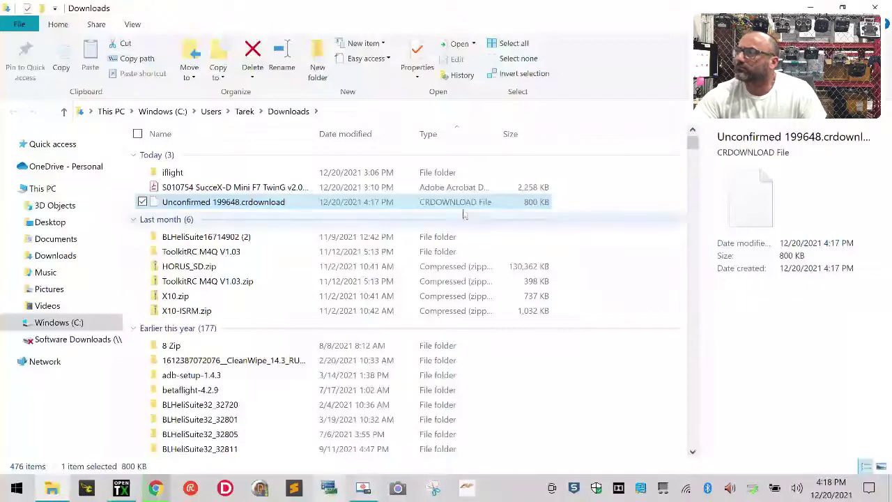
# Check the SD card archive's download progress in Chrome, return to OpenTX Companion and close the Downloads dialog.
pyautogui.click(156, 488)
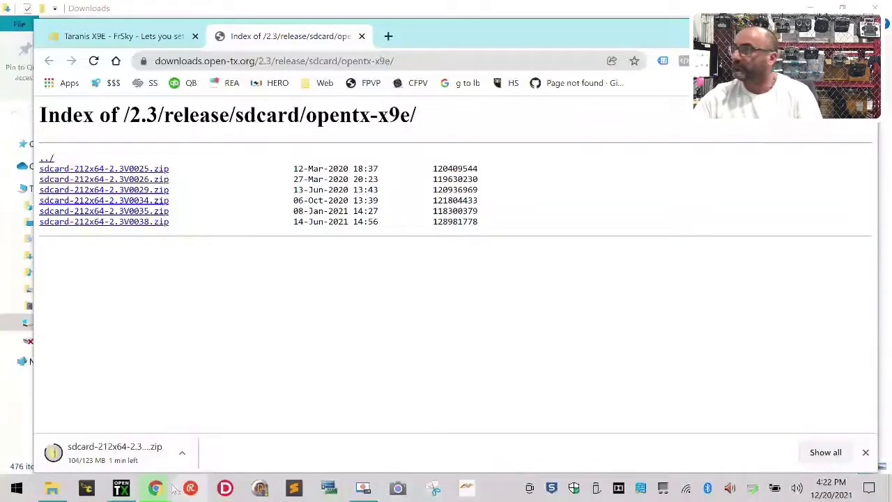
pyautogui.moveTo(123, 490)
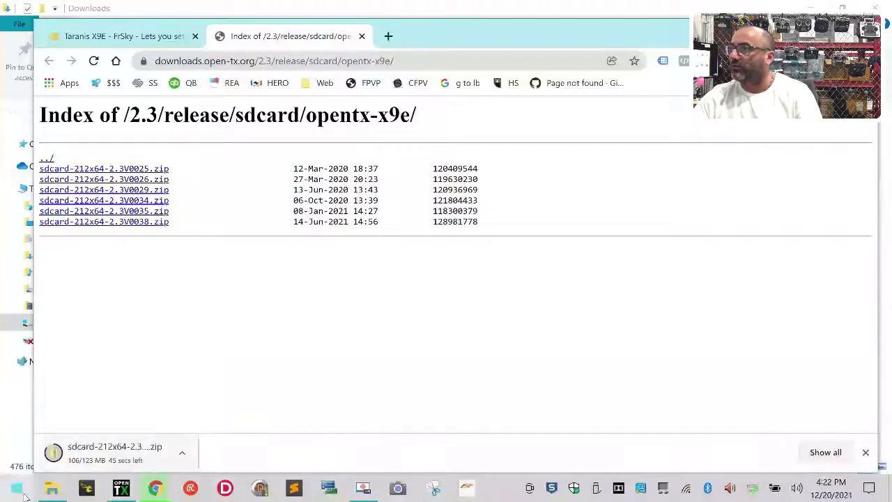
pyautogui.click(119, 490)
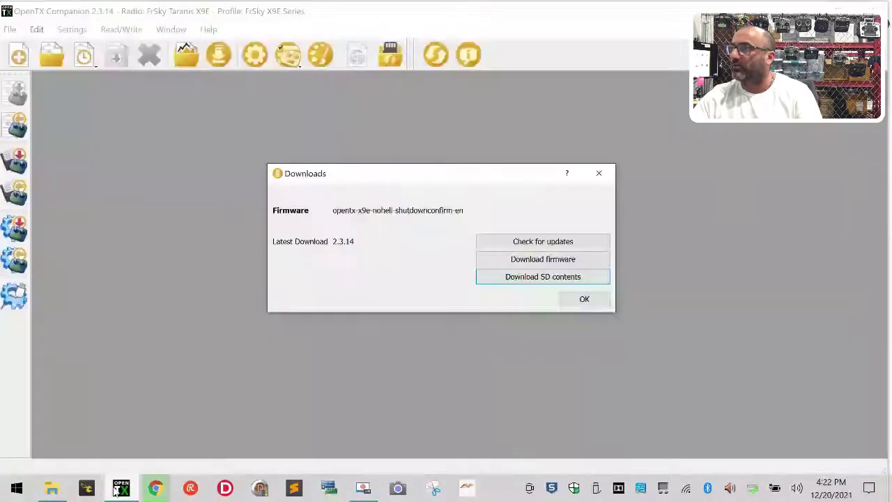
pyautogui.click(584, 299)
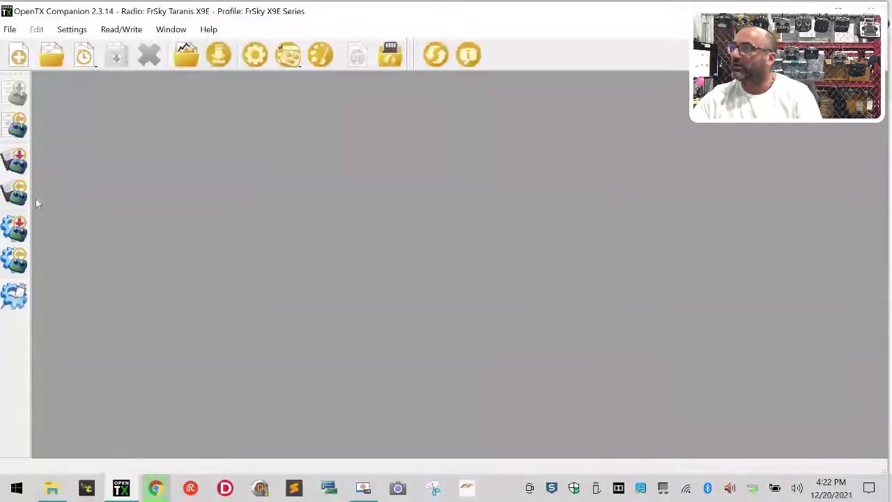
# Try to write opentx-x9e-noheli-shutdownconfirm-en-2.3.14-otx.bin to the radio with the hardware compatibility check enabled.
pyautogui.click(14, 296)
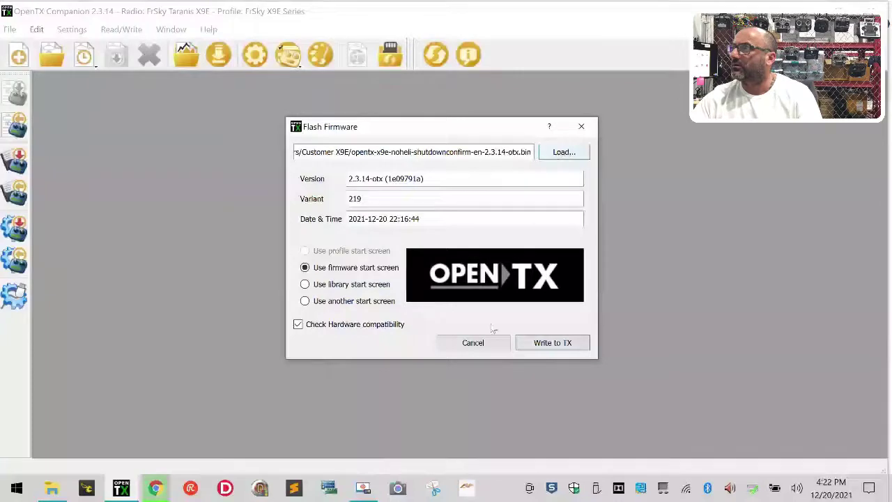
pyautogui.click(544, 352)
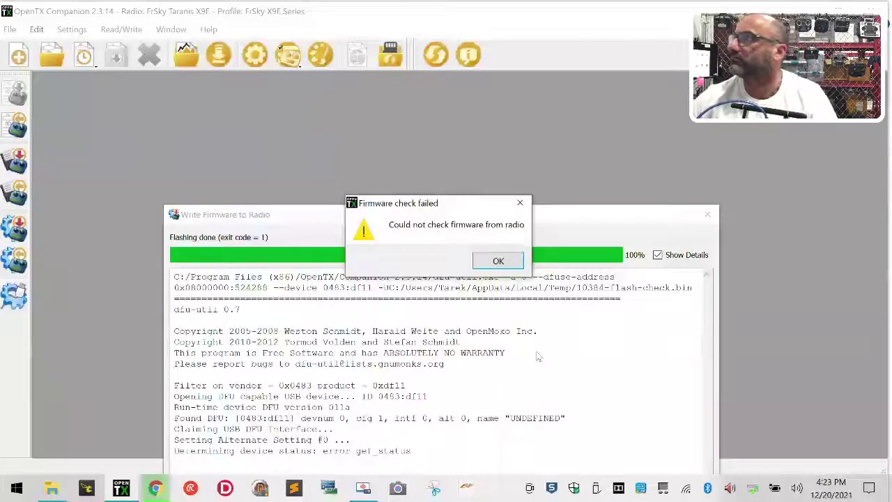
pyautogui.click(499, 264)
pyautogui.moveTo(528, 221); pyautogui.dragTo(549, 104)
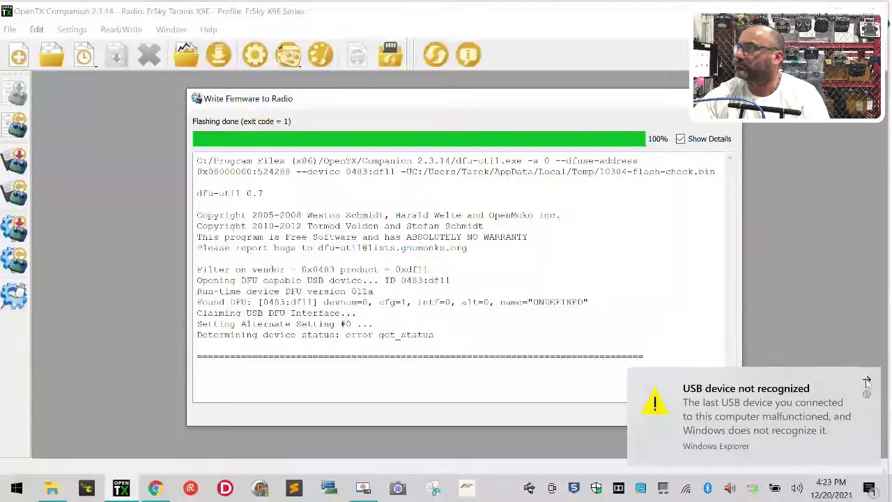
# Retry writing the 2.3.14-otx firmware to the radio, keeping the firmware start screen and hardware compatibility check.
pyautogui.hotkey('alt', 'Tab')
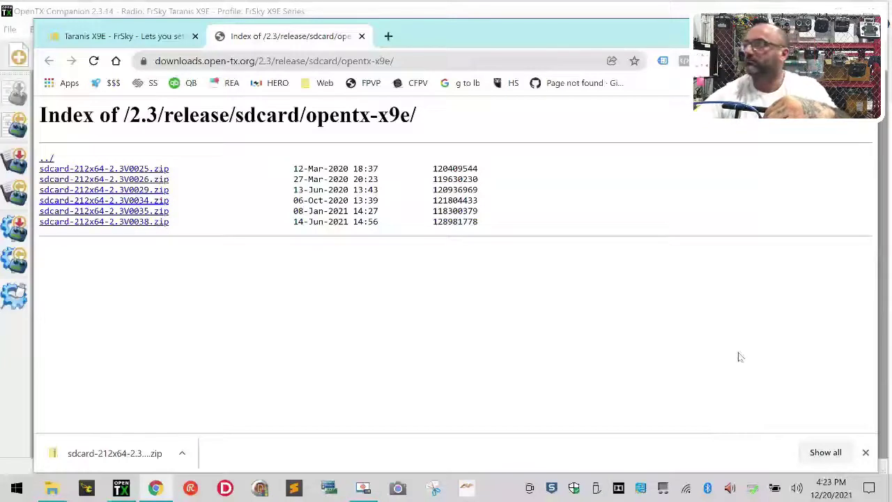
pyautogui.click(121, 488)
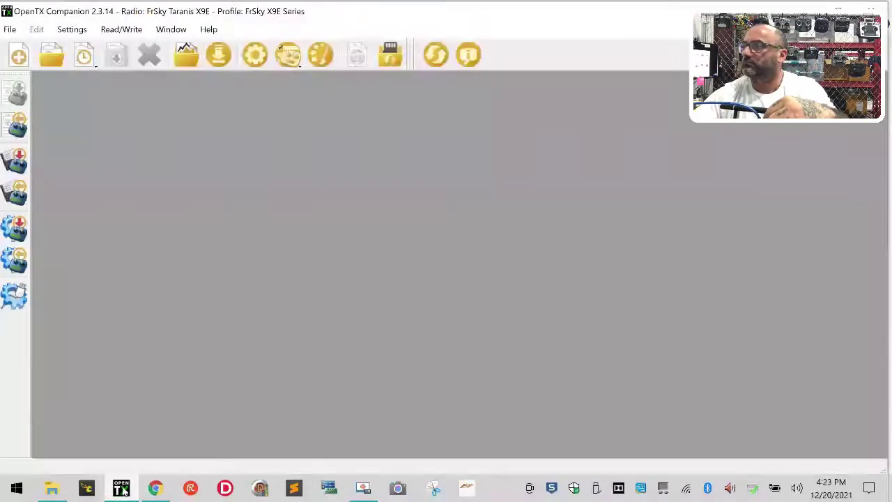
pyautogui.click(15, 226)
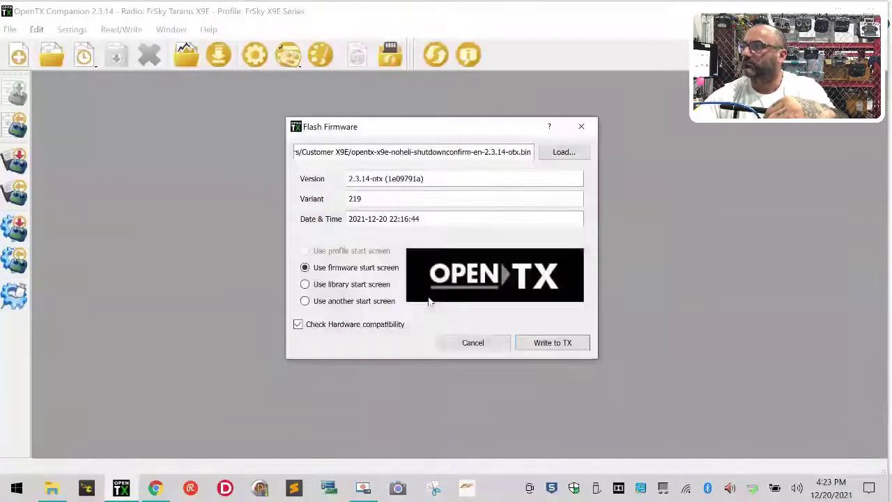
pyautogui.click(552, 342)
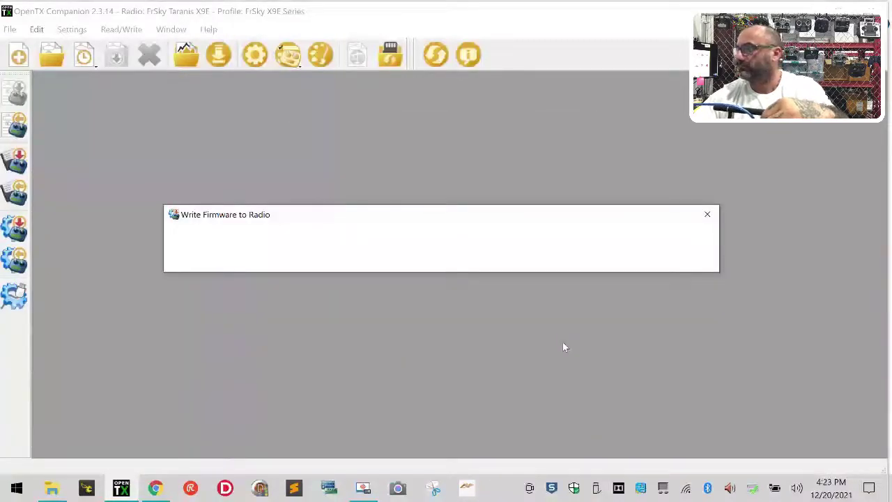
# Locate the finished sdcard-212x64-2.3V0038.zip download in File Explorer's Downloads folder and copy it.
pyautogui.click(43, 491)
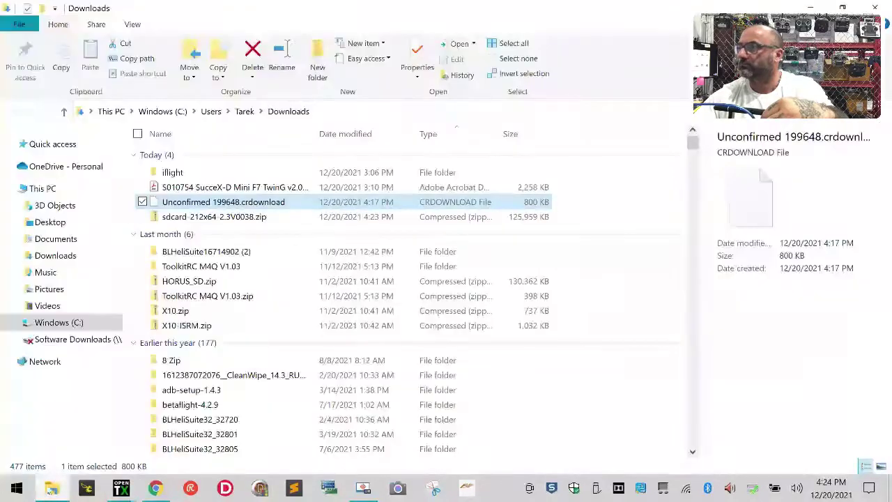
pyautogui.click(155, 488)
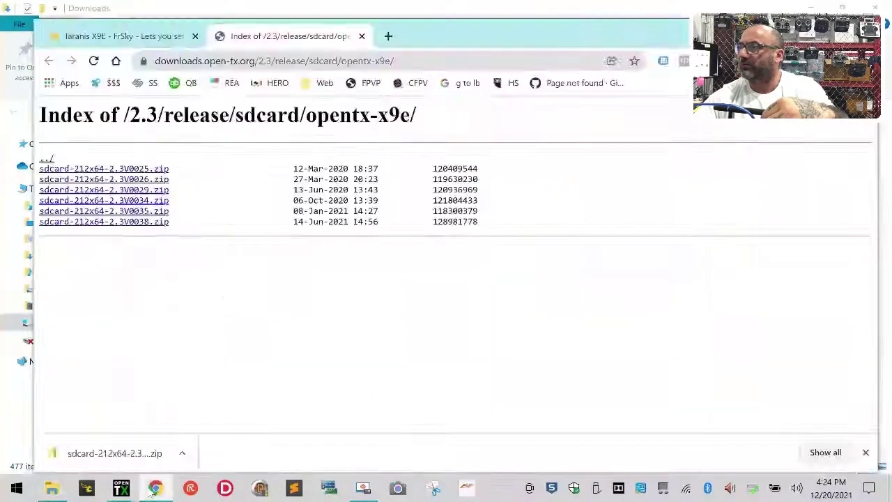
pyautogui.click(181, 453)
pyautogui.click(221, 404)
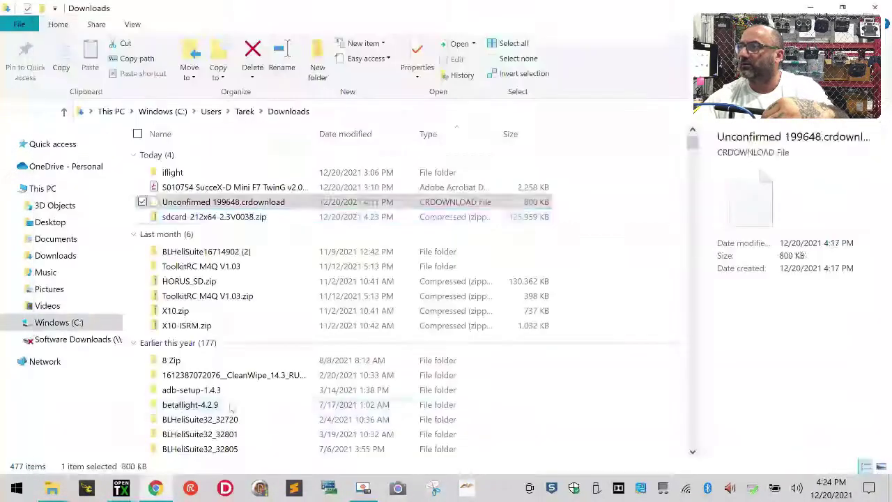
pyautogui.rightClick(228, 220)
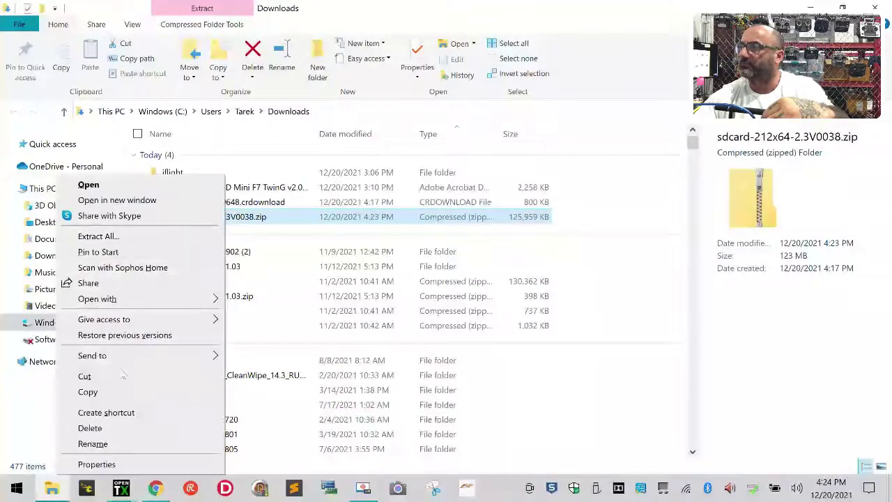
pyautogui.click(91, 387)
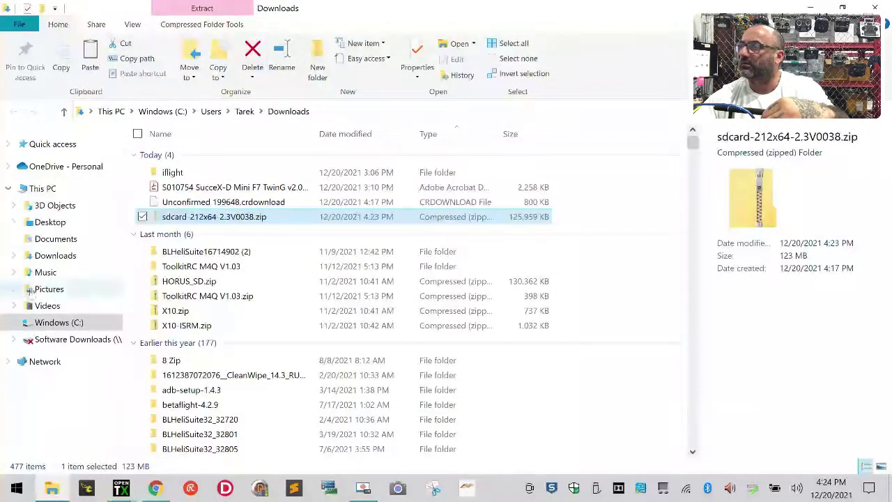
# Paste the SD card archive into the Customer X9E folder under the Desktop's Transmitters folder.
pyautogui.click(50, 222)
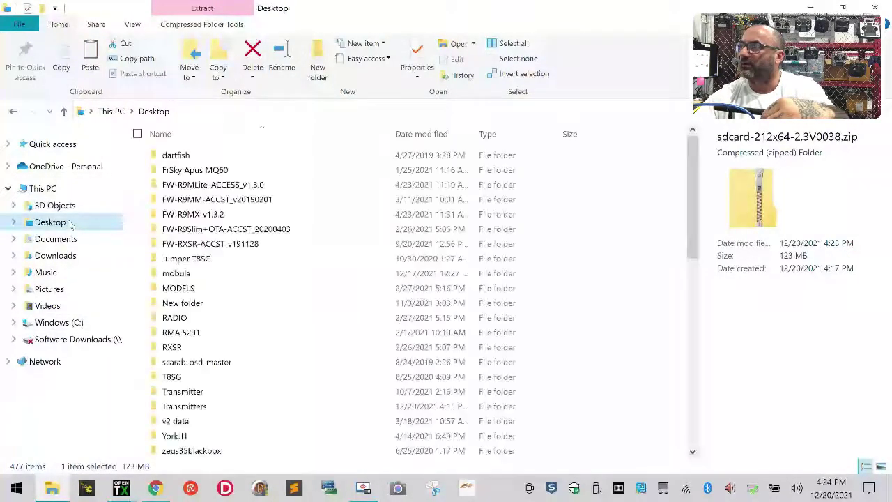
pyautogui.doubleClick(227, 406)
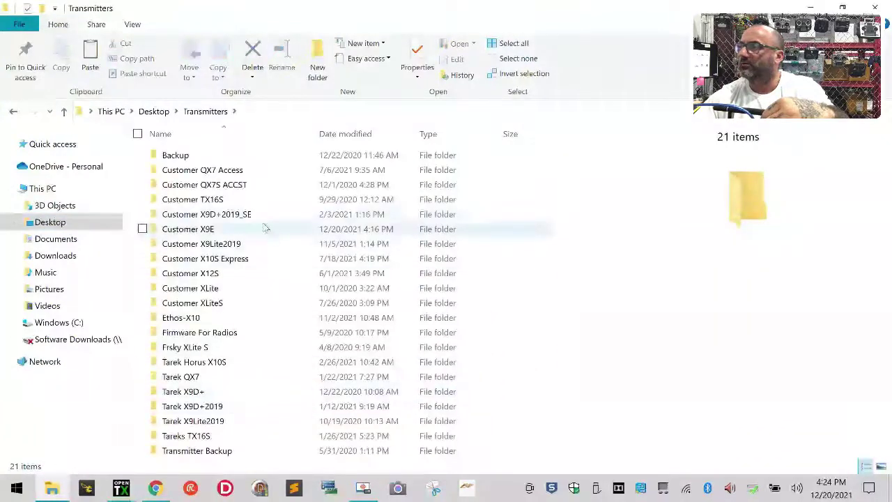
pyautogui.click(236, 215)
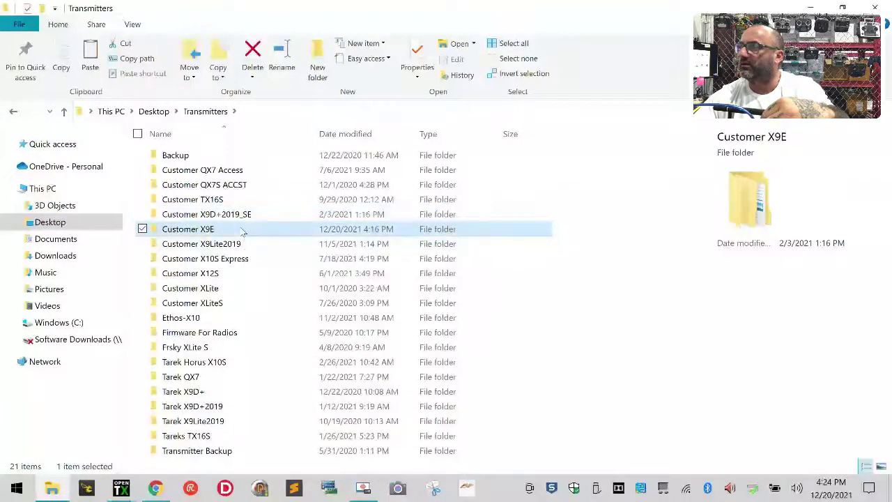
pyautogui.doubleClick(202, 229)
pyautogui.rightClick(263, 303)
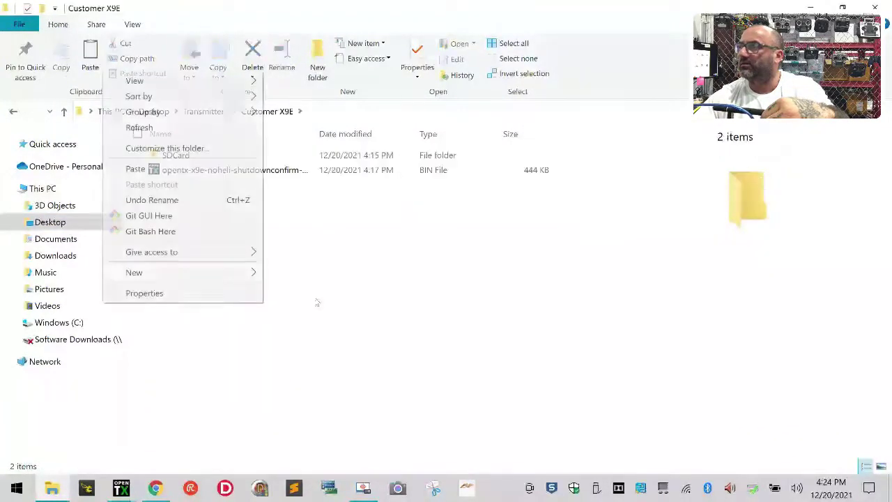
pyautogui.click(182, 168)
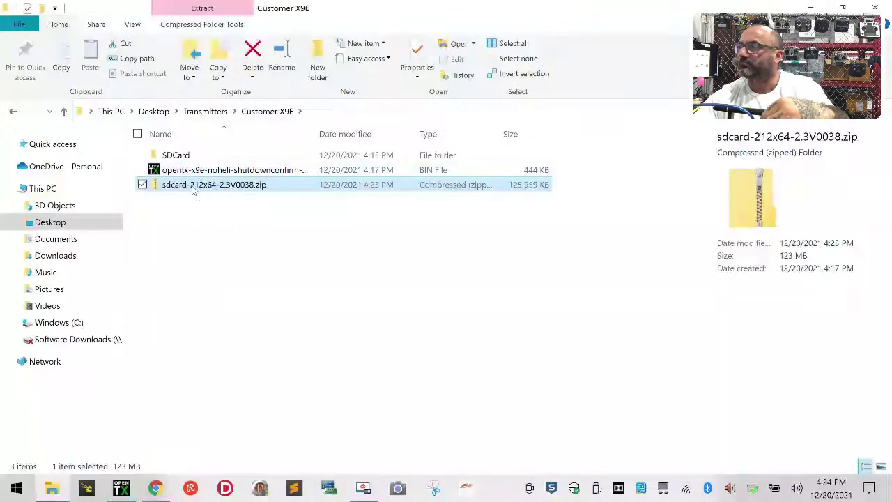
# Extract sdcard-212x64-2.3V0038.zip into the sdcard-212x64-2.3V0038 folder inside Customer X9E.
pyautogui.rightClick(193, 185)
pyautogui.click(101, 237)
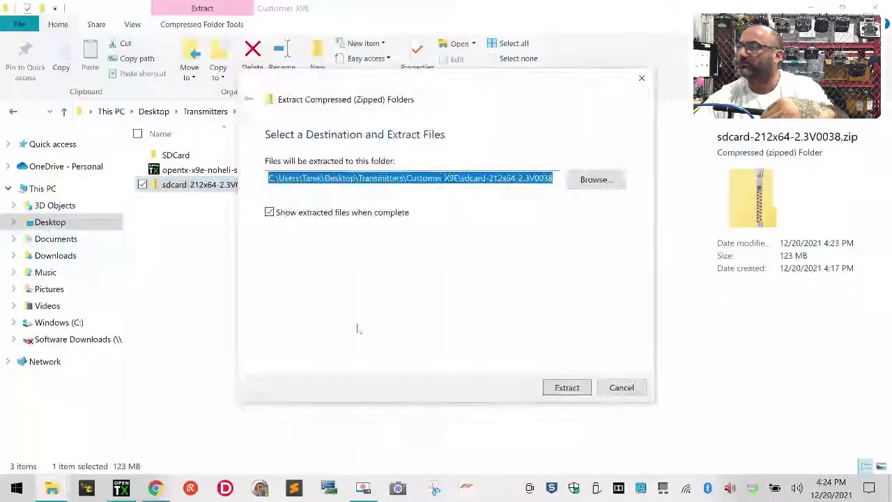
pyautogui.click(589, 392)
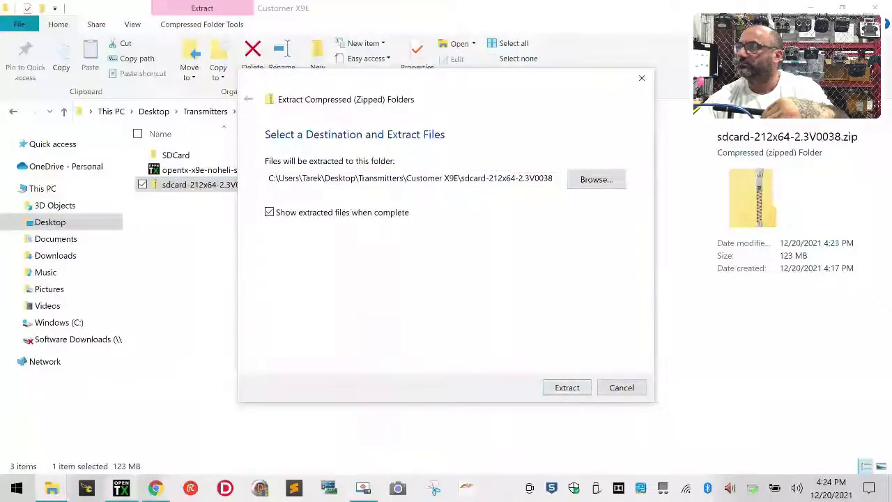
# Switch to OpenTX Companion, dismiss the firmware compatibility message and close the Write Firmware to Radio window.
pyautogui.click(121, 488)
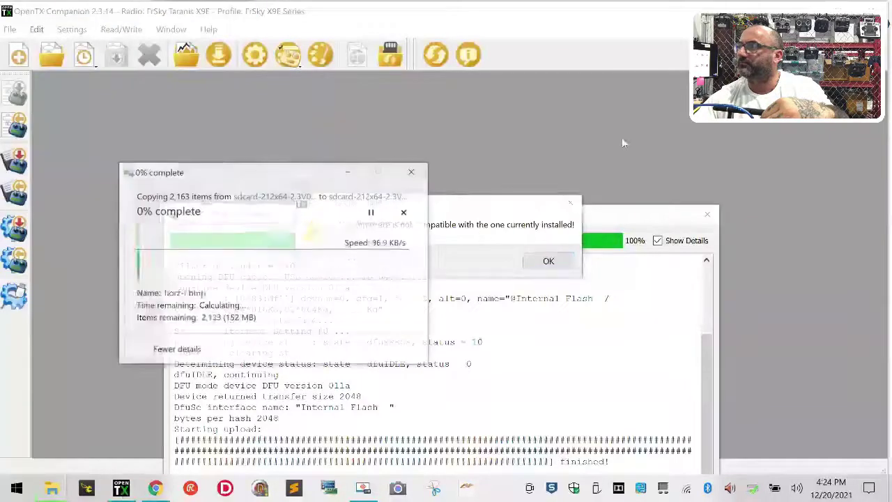
pyautogui.click(551, 260)
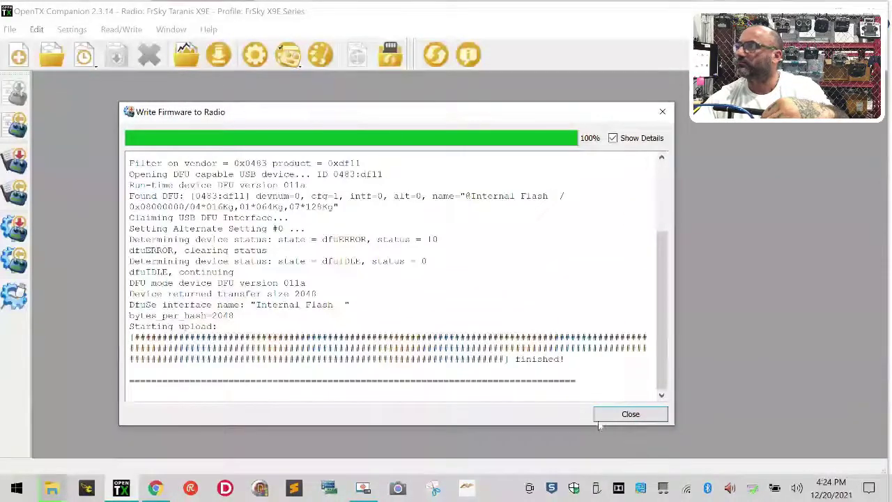
pyautogui.click(629, 416)
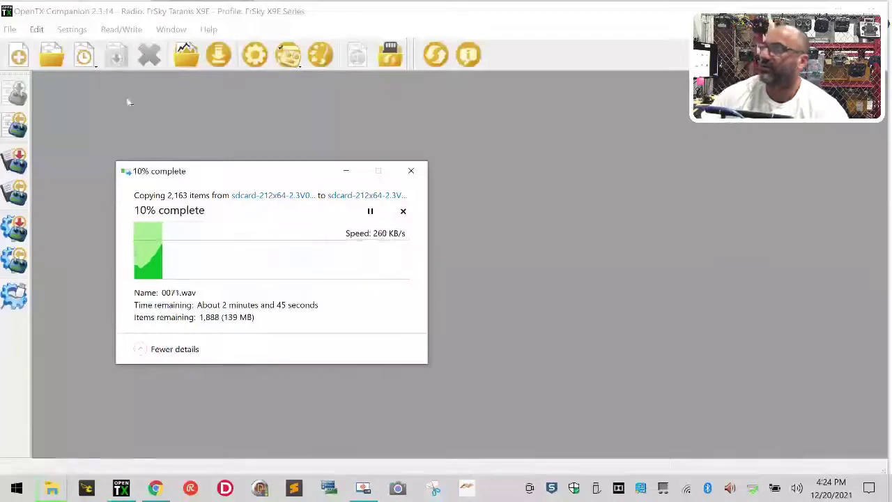
# Write the 2.3.14-otx firmware to the radio with the hardware compatibility check disabled, and review the write log.
pyautogui.click(218, 56)
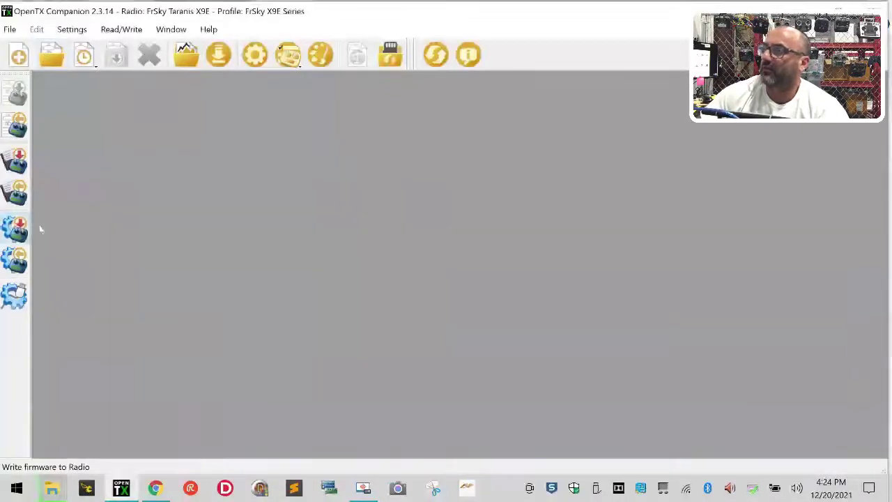
pyautogui.click(297, 324)
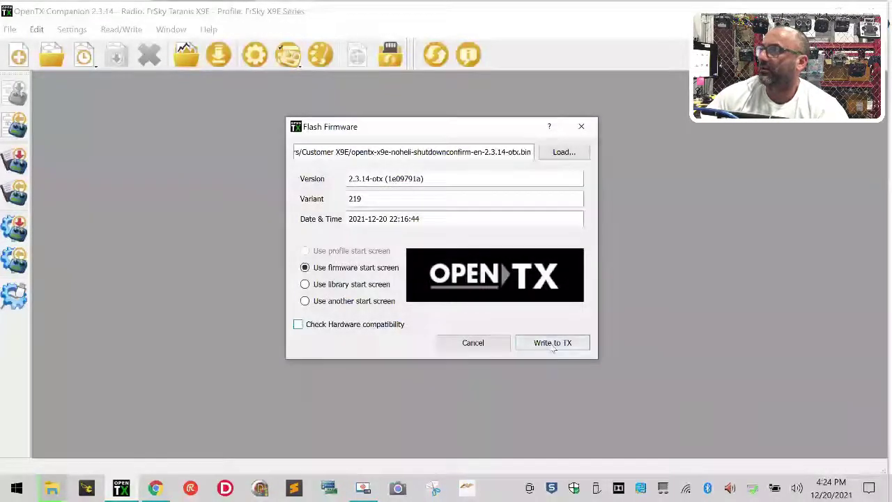
pyautogui.click(552, 342)
pyautogui.moveTo(528, 217); pyautogui.dragTo(512, 122)
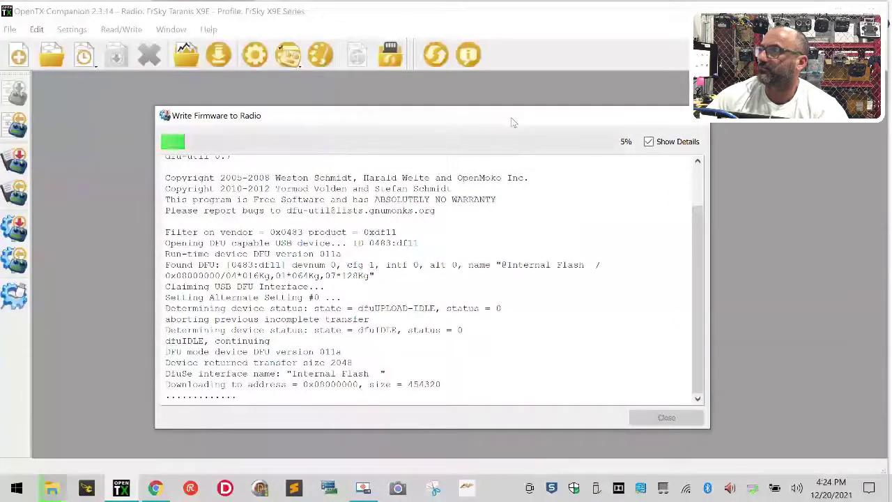
pyautogui.scroll(2, 512, 340)
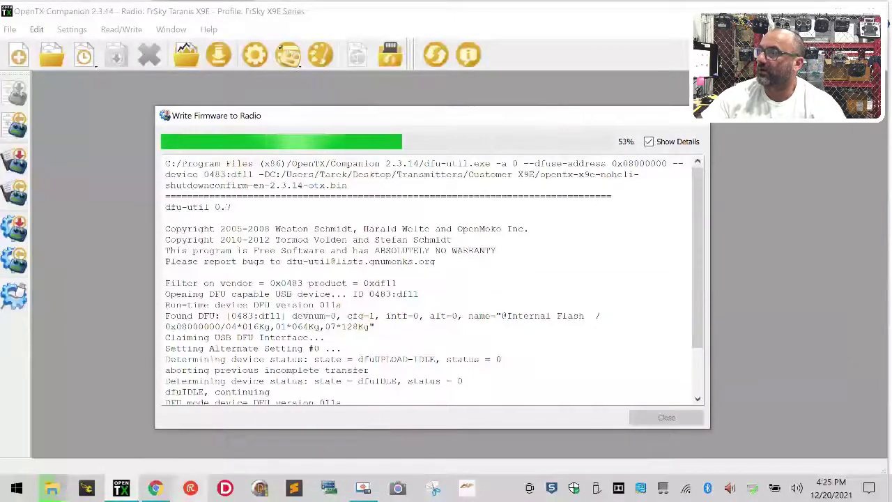
# On the FrSky X9E page in Chrome, examine the version and notes of the XJT RF Module firmware.
pyautogui.click(155, 487)
pyautogui.click(149, 35)
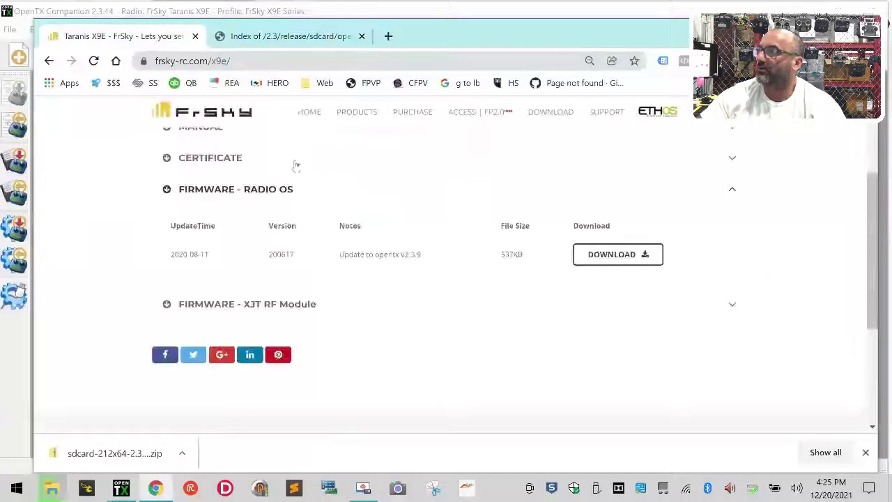
pyautogui.click(169, 303)
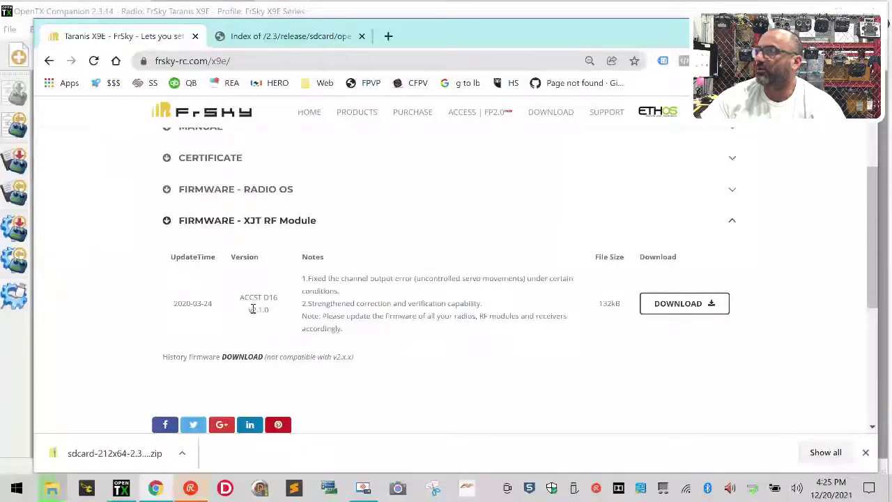
pyautogui.click(667, 11)
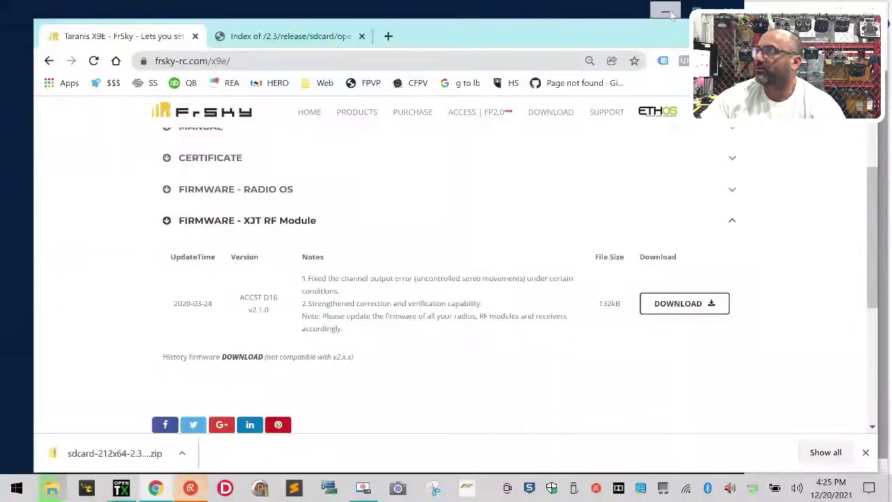
pyautogui.click(190, 488)
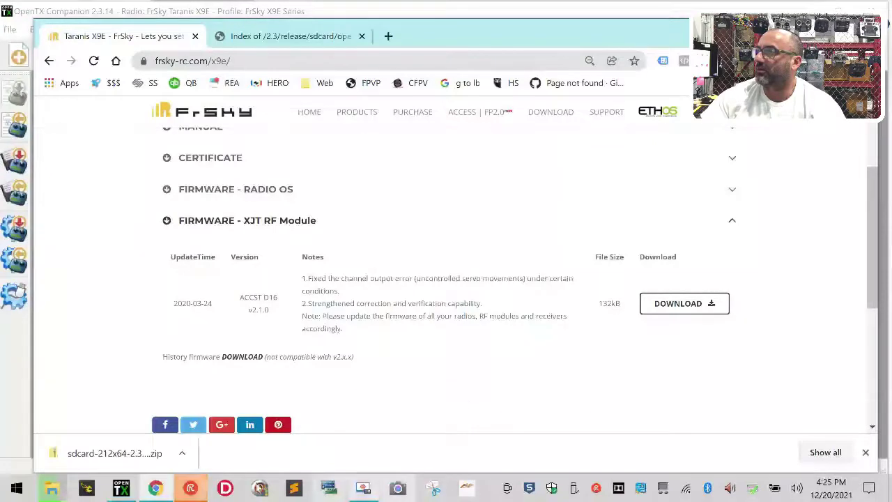
pyautogui.rightClick(190, 488)
pyautogui.click(188, 474)
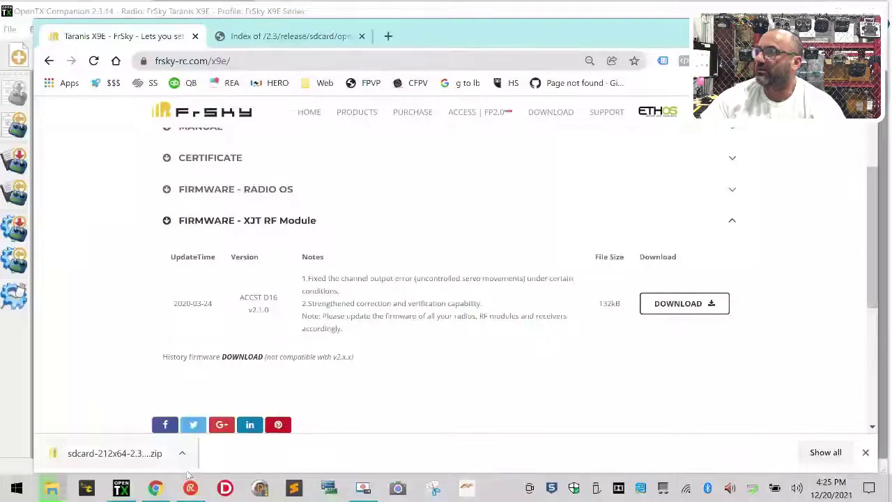
pyautogui.moveTo(255, 310); pyautogui.dragTo(290, 323)
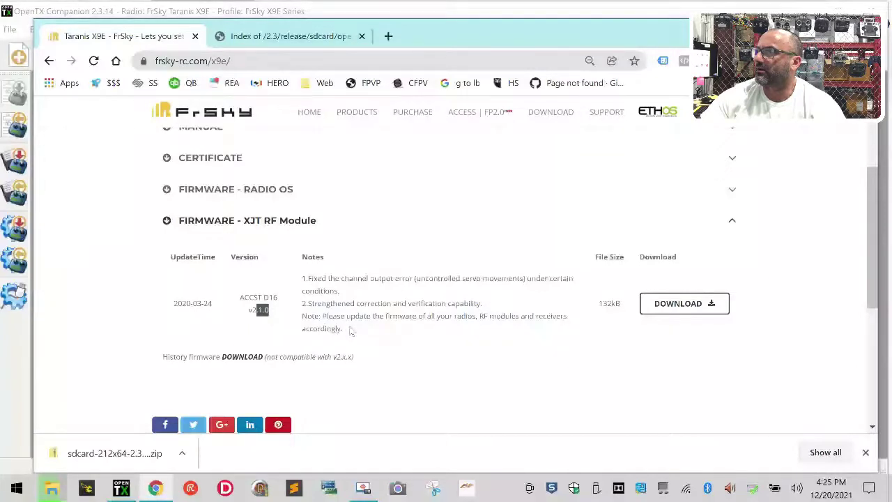
pyautogui.moveTo(364, 51); pyautogui.dragTo(407, 216)
pyautogui.click(411, 119)
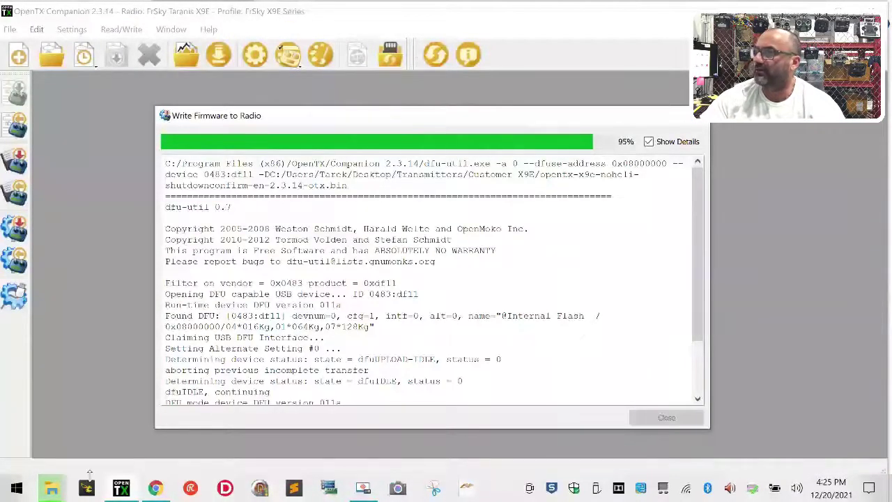
# Turn off showing the extracted files when complete and check the SD card archive's extraction progress.
pyautogui.click(55, 491)
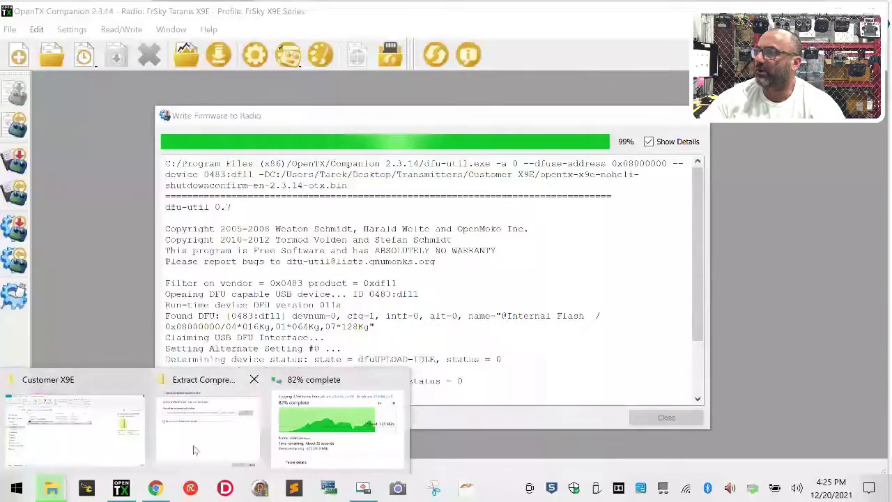
pyautogui.click(223, 407)
pyautogui.click(298, 212)
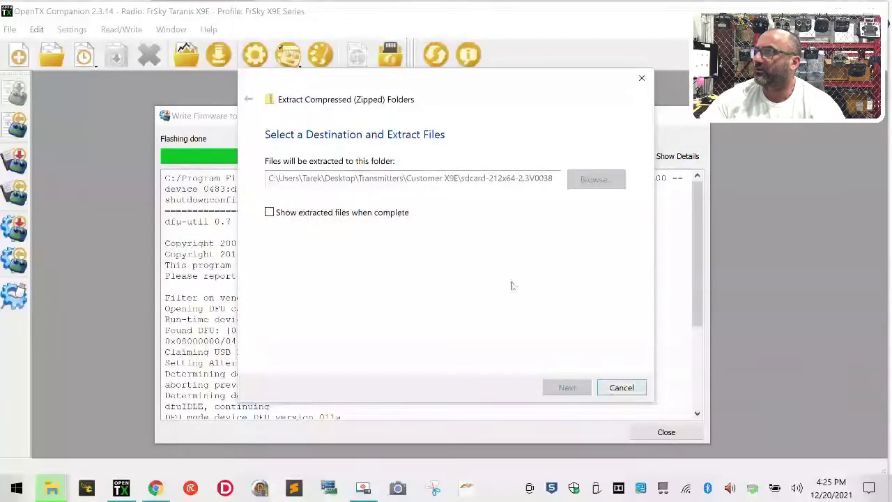
pyautogui.click(53, 488)
pyautogui.click(345, 448)
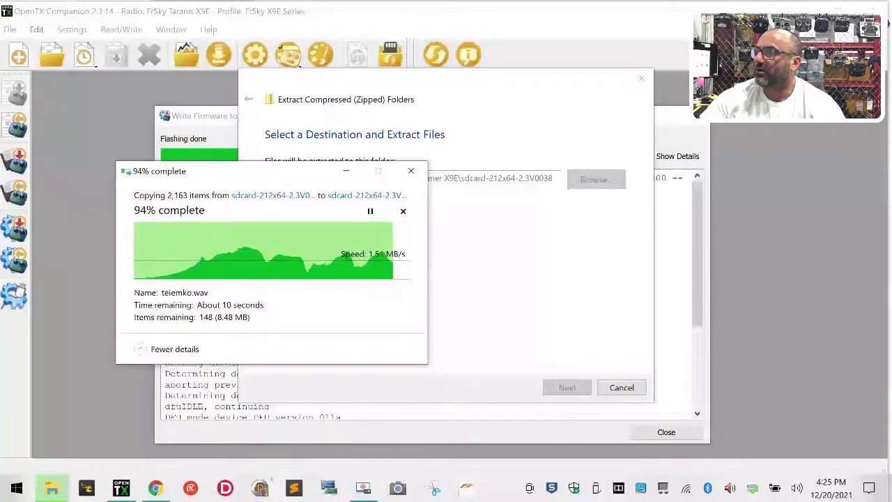
# Return to OpenTX Companion and close the finished Write Firmware to Radio window.
pyautogui.click(155, 488)
pyautogui.moveTo(519, 212); pyautogui.dragTo(531, 66)
pyautogui.click(132, 491)
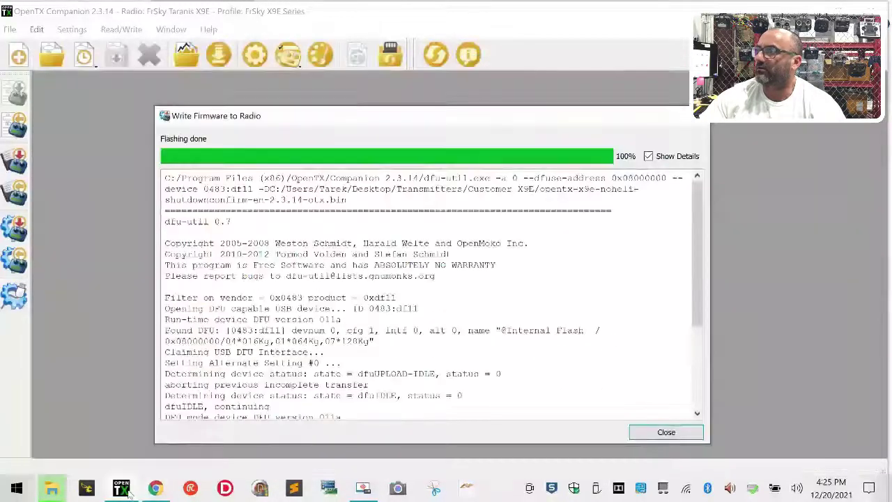
pyautogui.click(661, 438)
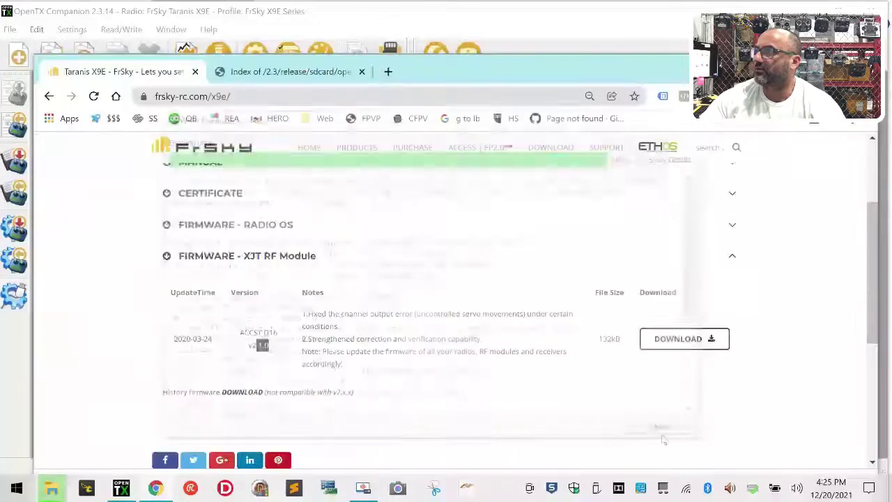
pyautogui.click(124, 488)
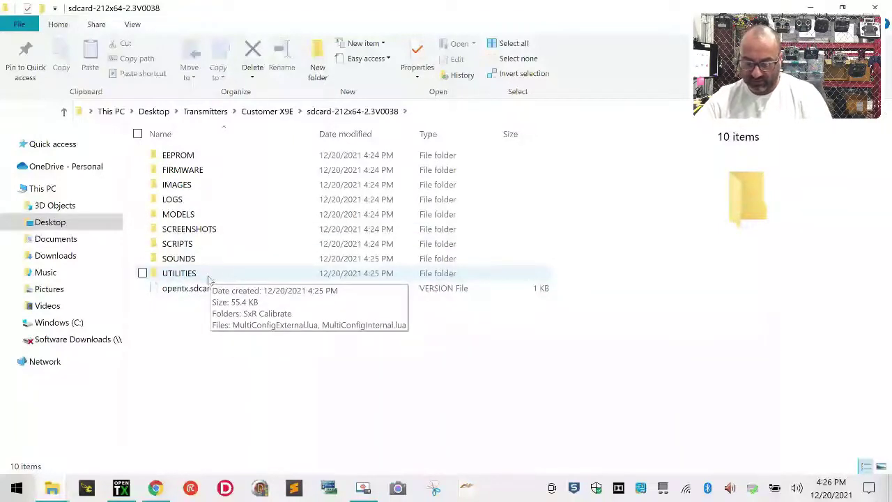
# Switch to File Explorer and open the extracted sdcard-212x64-2.3V0038 folder inside Customer X9E.
pyautogui.moveTo(121, 487)
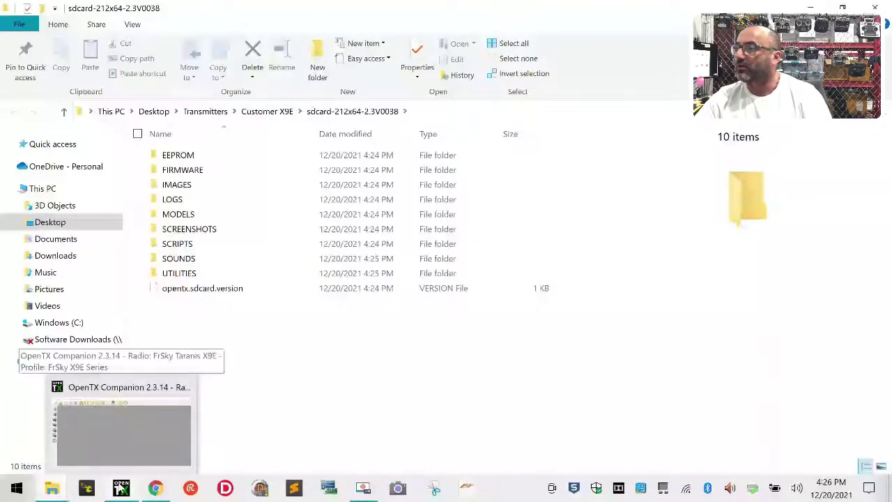
pyautogui.moveTo(60, 490)
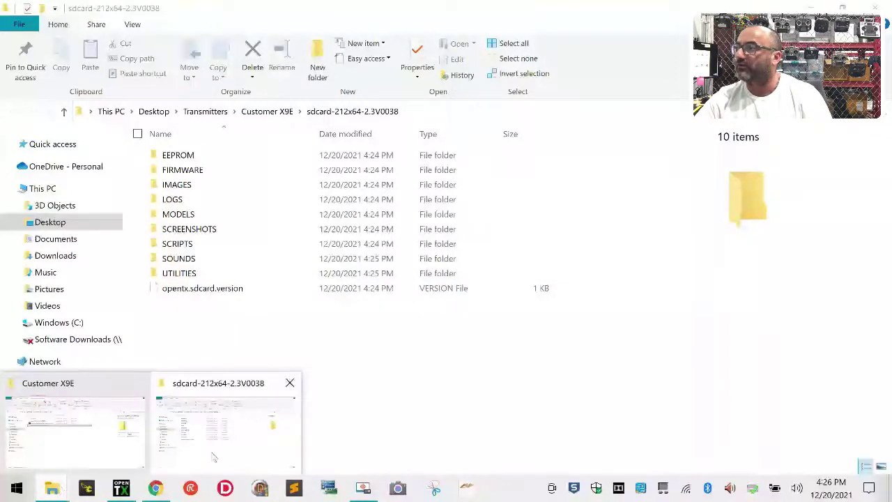
pyautogui.click(214, 456)
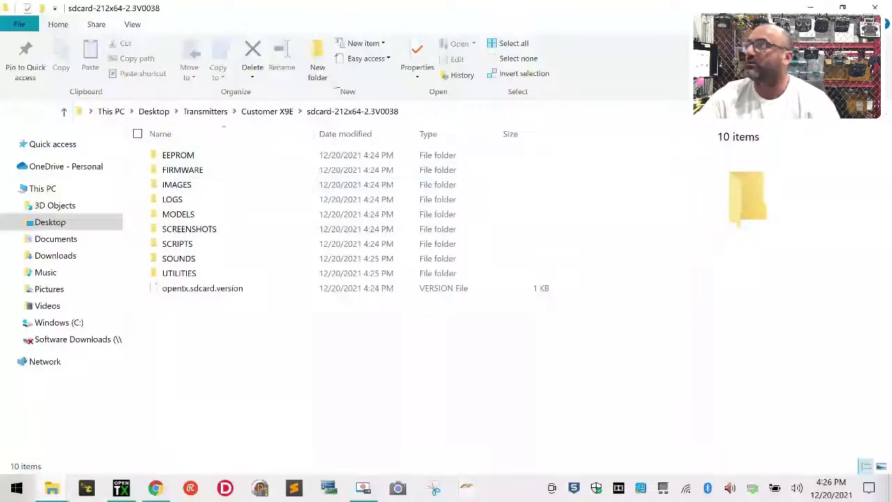
pyautogui.click(266, 111)
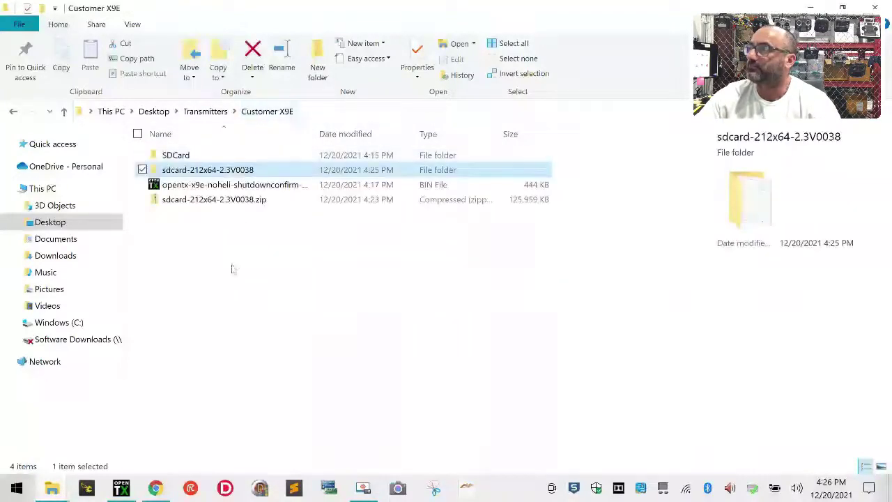
pyautogui.doubleClick(237, 170)
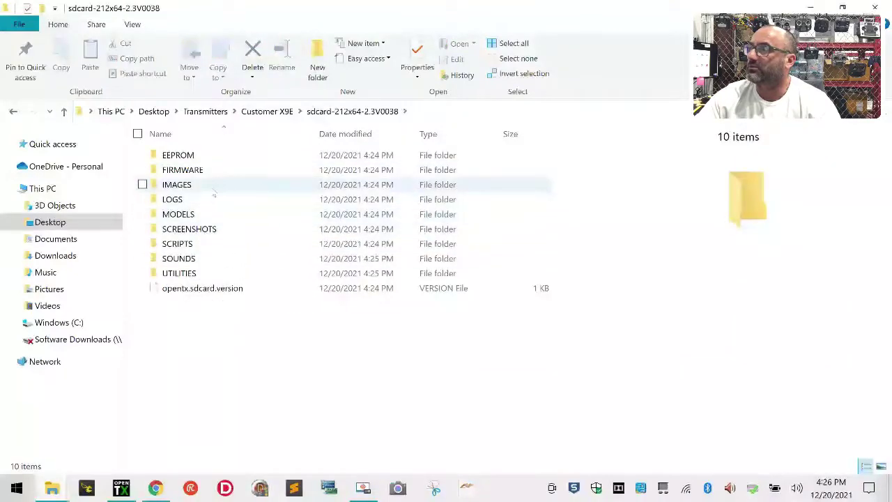
# Delete every language folder except en from the extracted SD card's SOUNDS folder.
pyautogui.doubleClick(210, 259)
pyautogui.moveTo(271, 361); pyautogui.dragTo(158, 204)
pyautogui.click(252, 56)
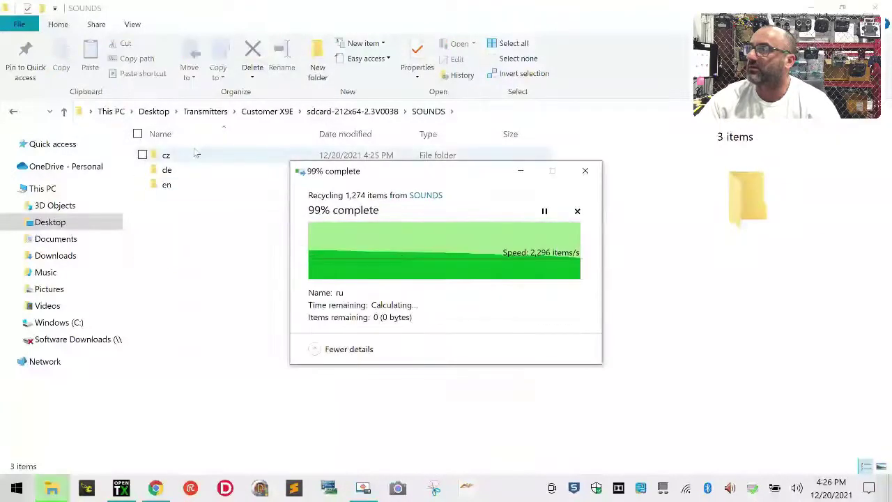
pyautogui.click(167, 155)
pyautogui.click(252, 50)
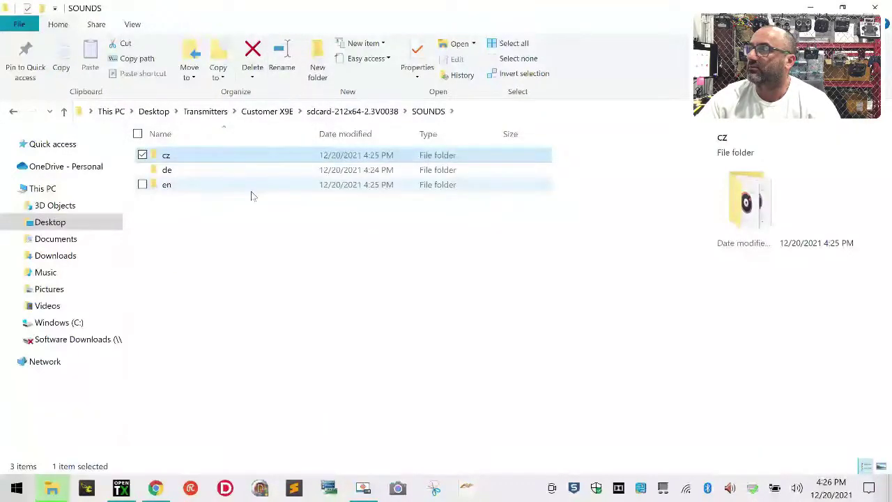
pyautogui.click(252, 159)
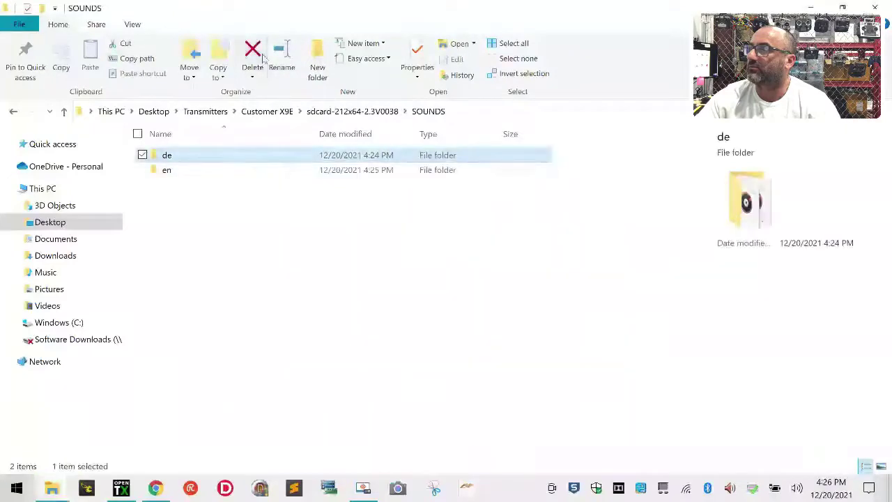
pyautogui.click(262, 57)
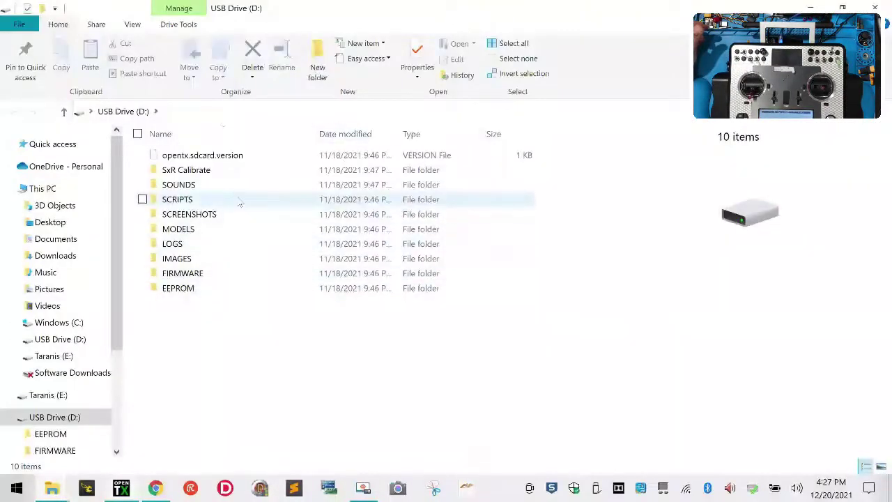
# Try to open the opentx.sdcard.version file on USB Drive (D:) and dismiss the app chooser.
pyautogui.click(216, 160)
pyautogui.doubleClick(217, 161)
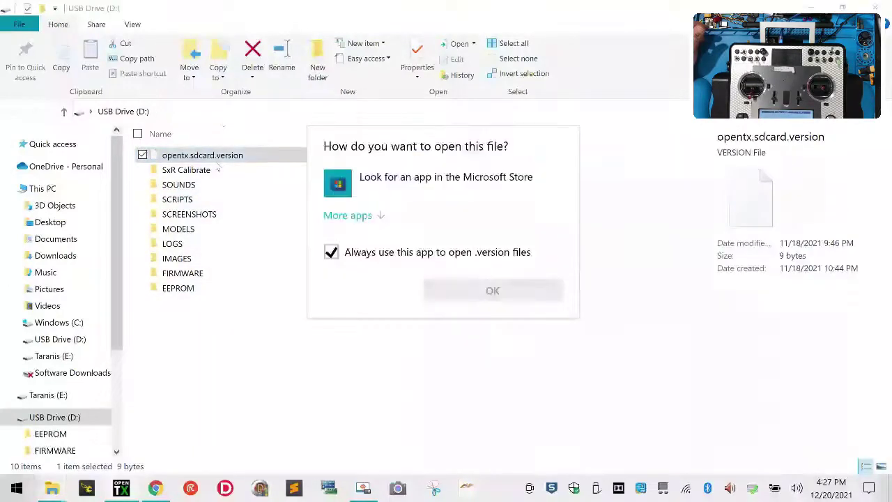
pyautogui.click(412, 256)
pyautogui.click(277, 243)
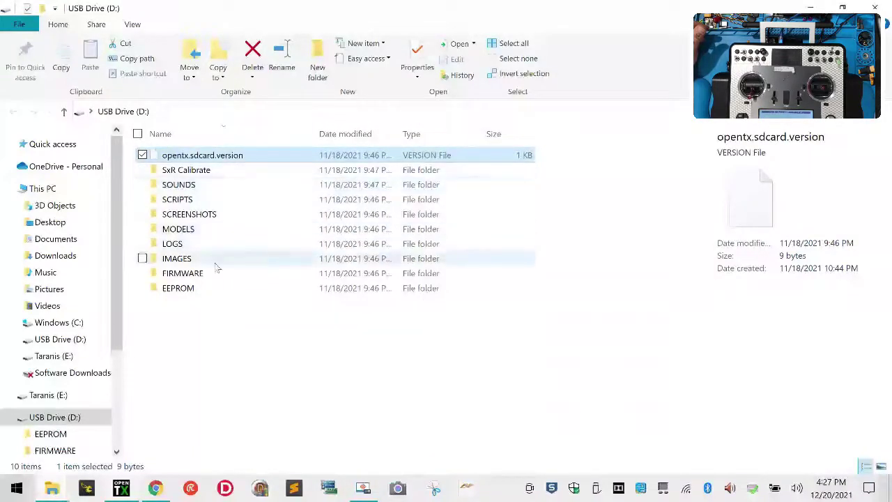
pyautogui.moveTo(215, 282)
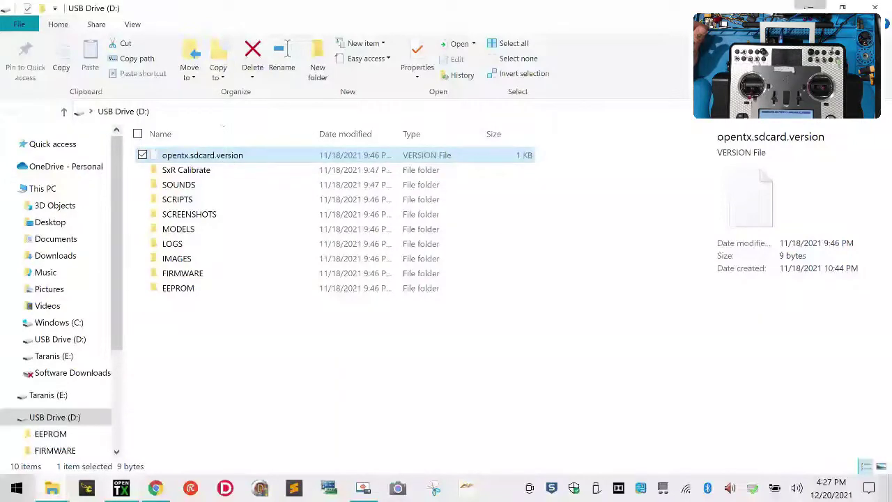
pyautogui.click(48, 394)
# Switch to OpenTX Companion and repeat the 2.3.14-otx firmware write using the firmware start screen, without the hardware compatibility check.
pyautogui.click(124, 490)
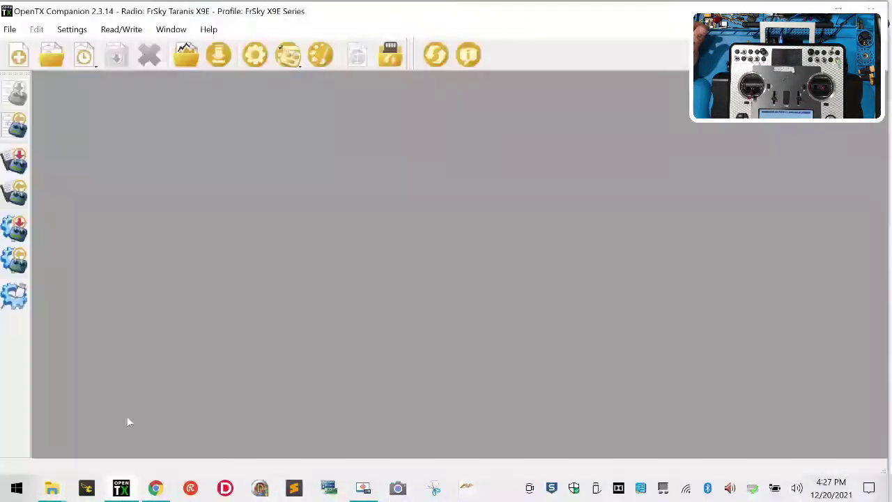
pyautogui.click(19, 226)
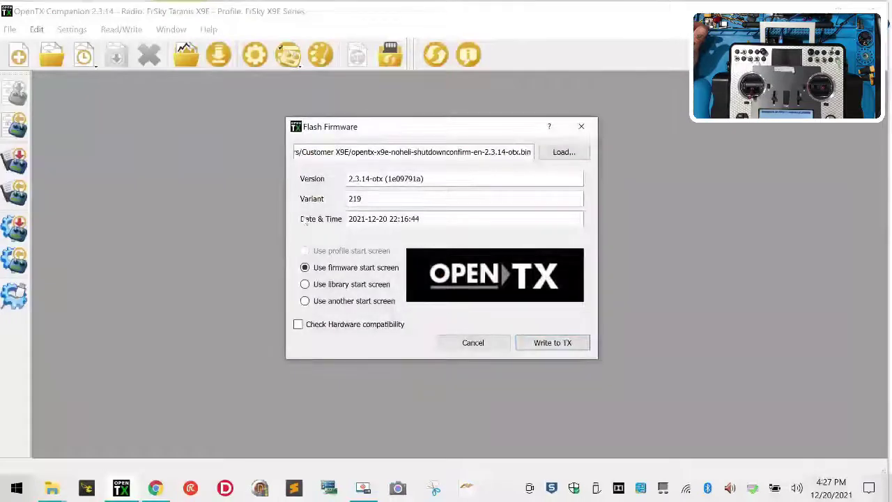
pyautogui.click(555, 344)
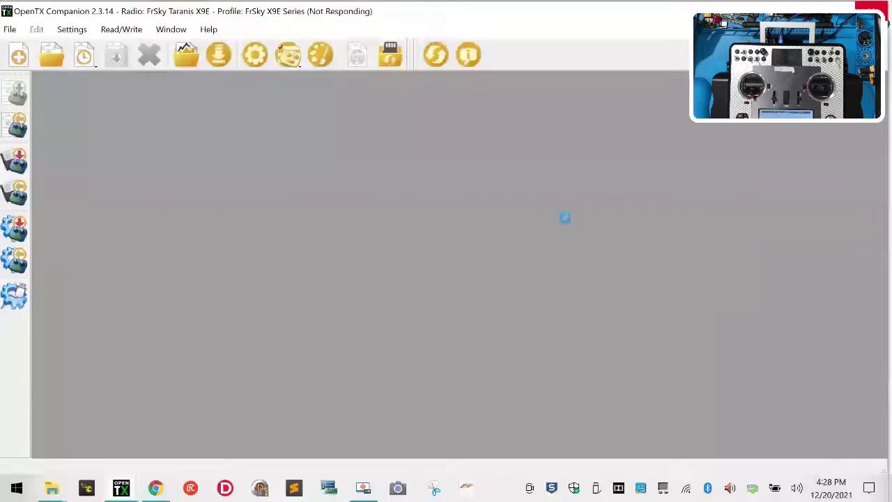
pyautogui.click(671, 275)
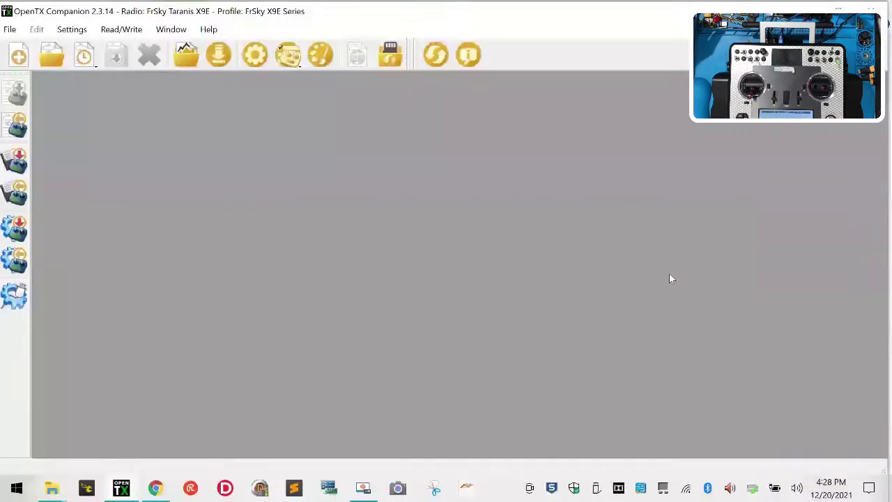
# Eject USB Drive (D:) of the FrSky Taranis Bootloader.
pyautogui.click(595, 491)
pyautogui.click(648, 474)
pyautogui.click(596, 491)
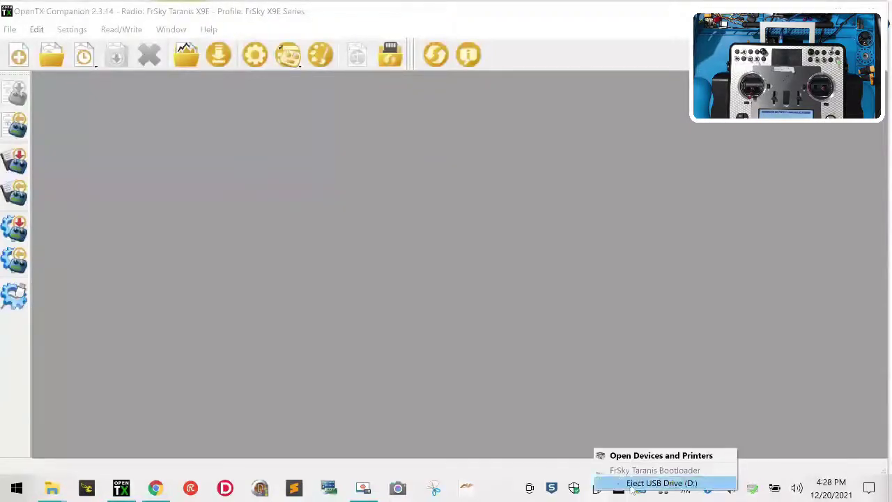
pyautogui.click(633, 483)
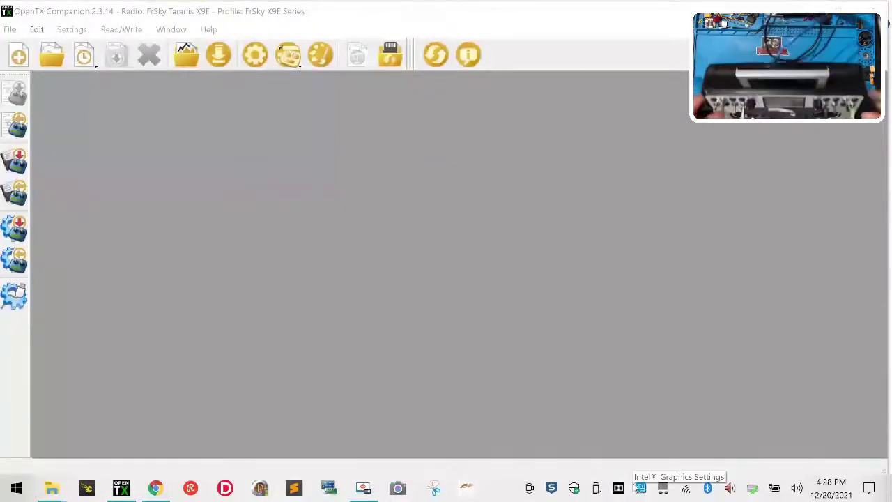
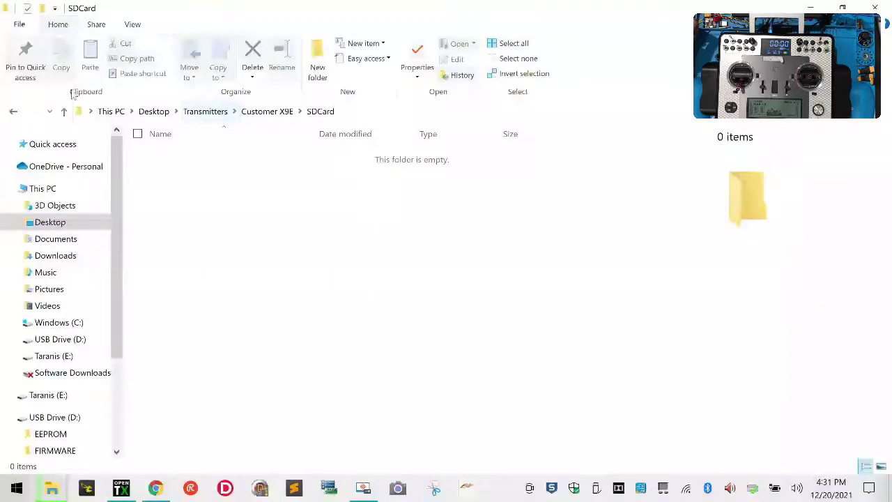
# Copy all contents of the sdcard-212x64-2.3V0038 folder into the Customer X9E SDCard folder and check the file operation's progress.
pyautogui.click(13, 112)
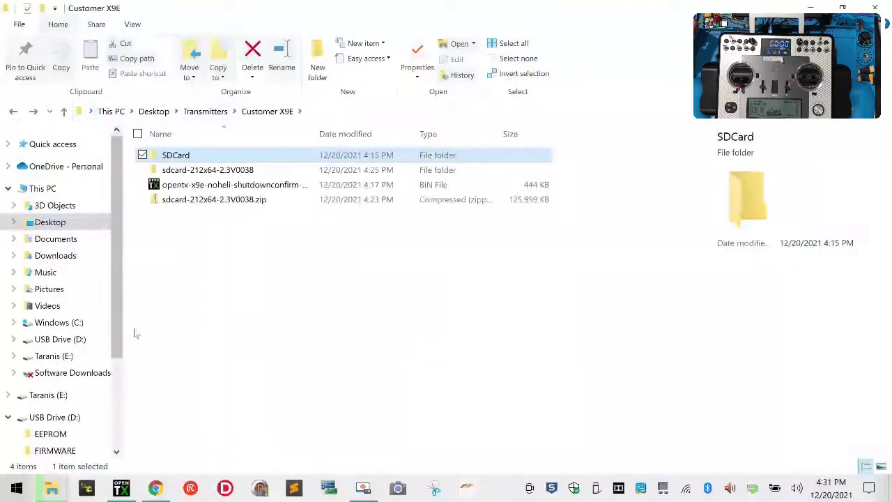
pyautogui.click(215, 175)
pyautogui.doubleClick(214, 174)
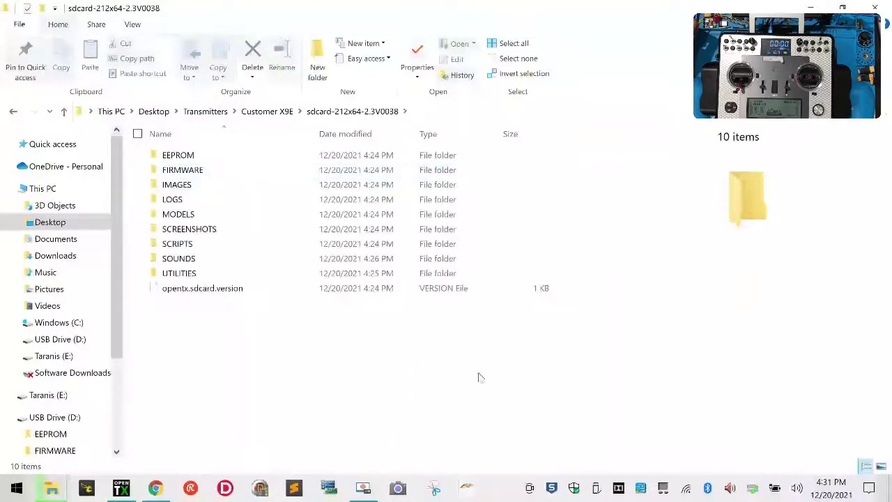
pyautogui.moveTo(478, 374); pyautogui.dragTo(171, 154)
pyautogui.rightClick(168, 170)
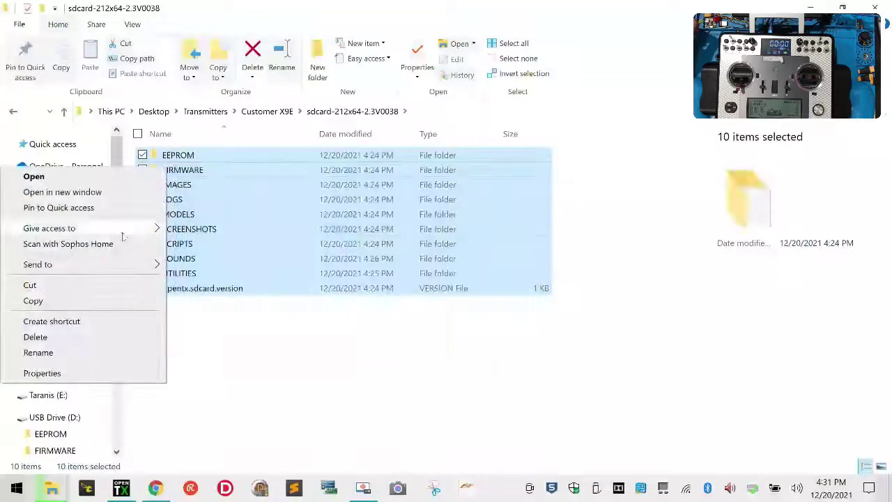
pyautogui.click(108, 300)
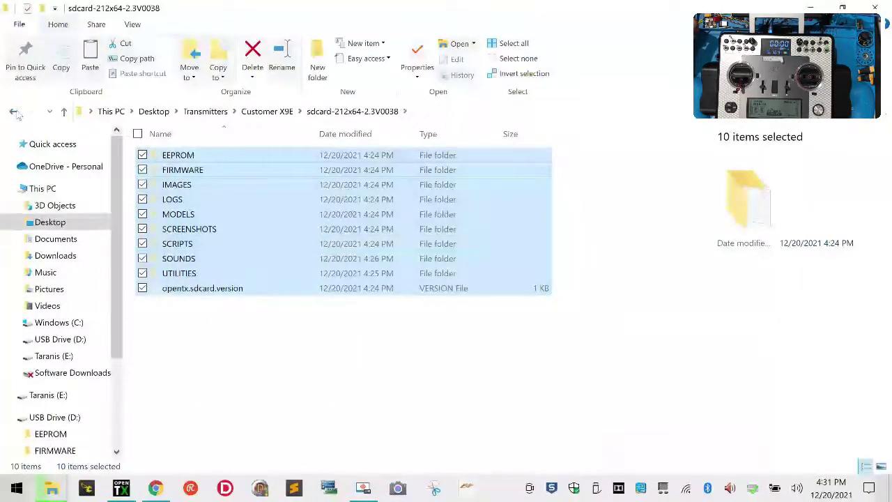
pyautogui.click(14, 112)
pyautogui.doubleClick(183, 154)
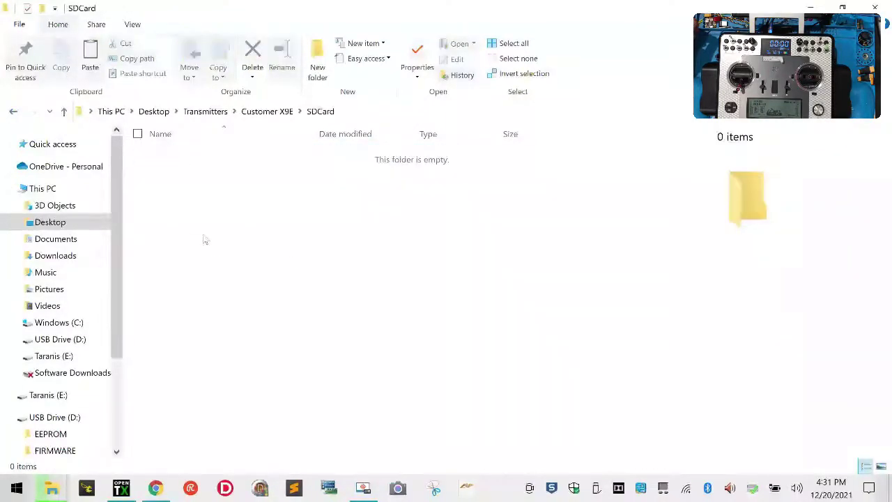
pyautogui.rightClick(205, 239)
pyautogui.click(141, 333)
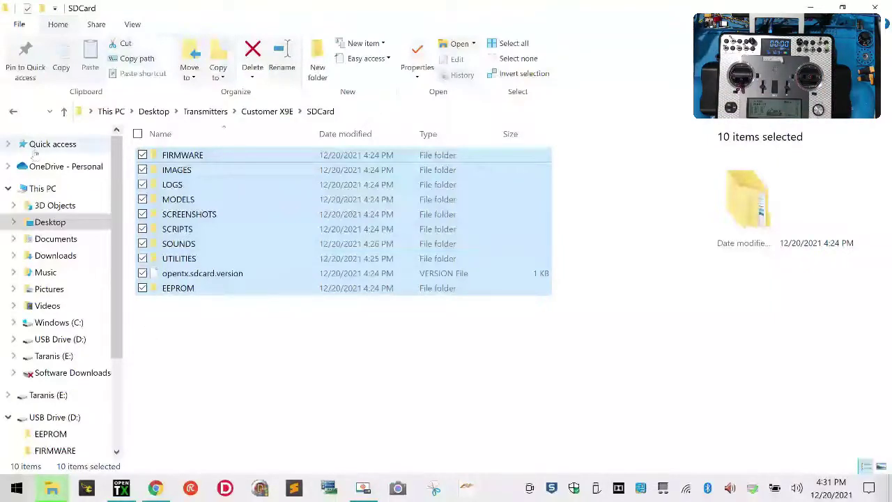
pyautogui.moveTo(57, 493)
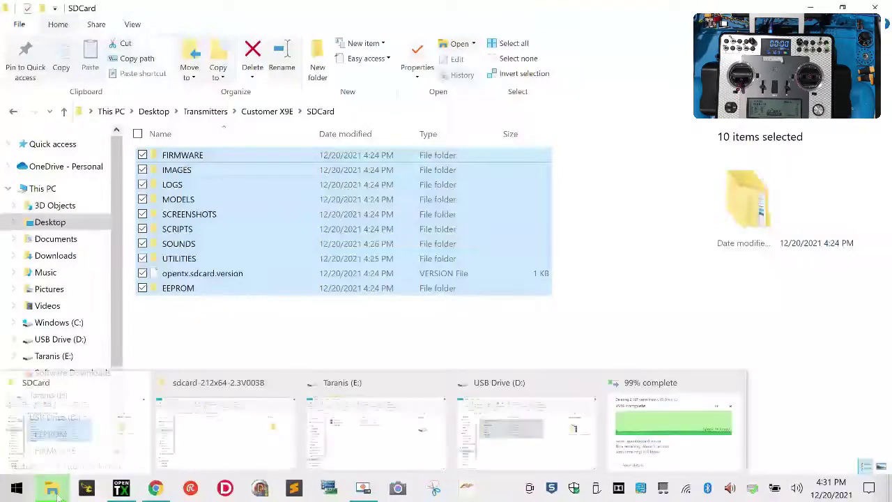
pyautogui.click(655, 429)
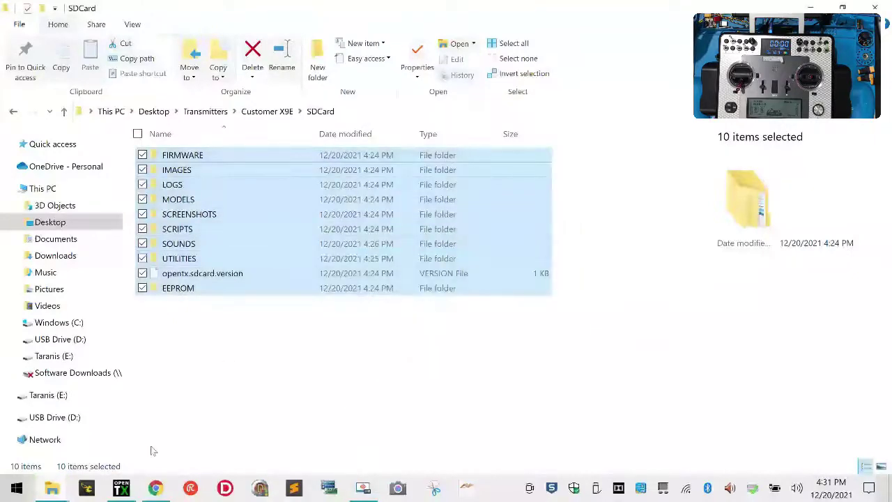
# Copy all files and folders from the SDCard folder to the root of USB Drive (D:).
pyautogui.click(52, 488)
pyautogui.click(97, 436)
pyautogui.moveTo(251, 376); pyautogui.dragTo(191, 149)
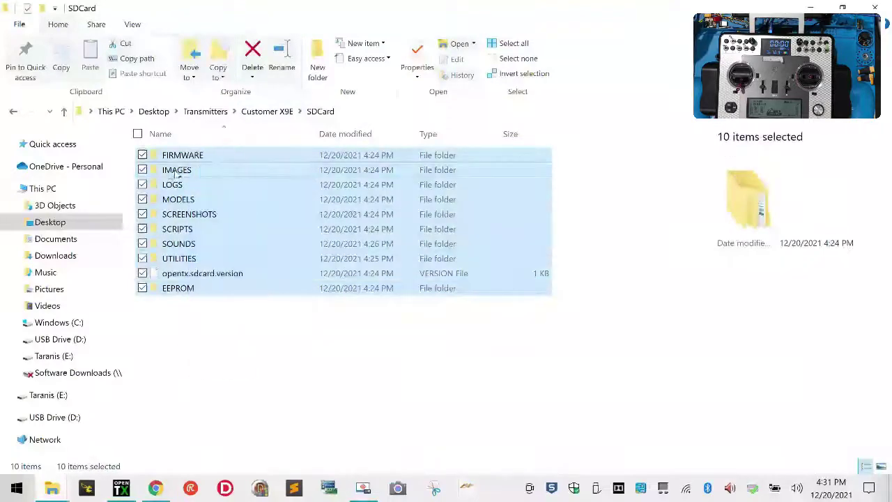
pyautogui.rightClick(170, 175)
pyautogui.click(97, 310)
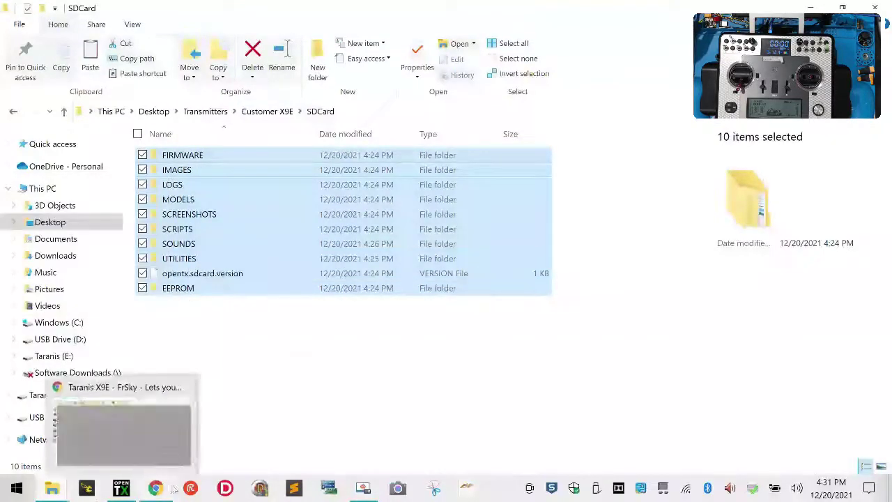
pyautogui.moveTo(52, 488)
pyautogui.click(365, 426)
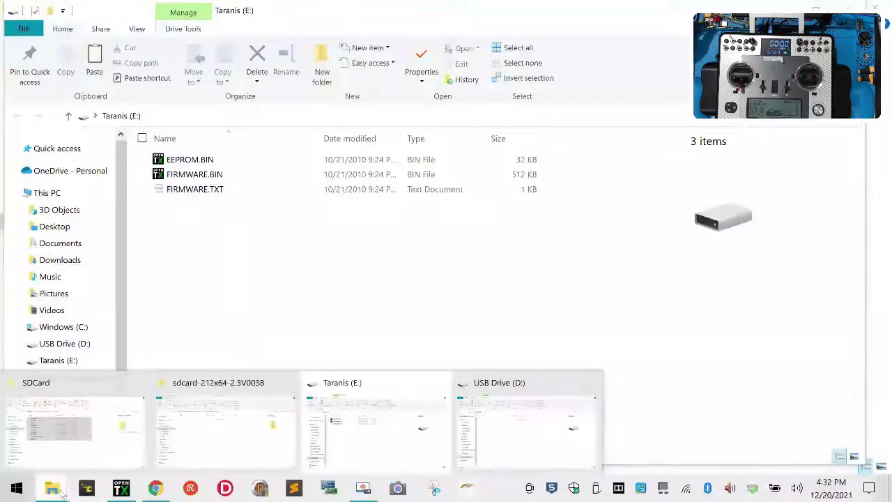
pyautogui.rightClick(354, 248)
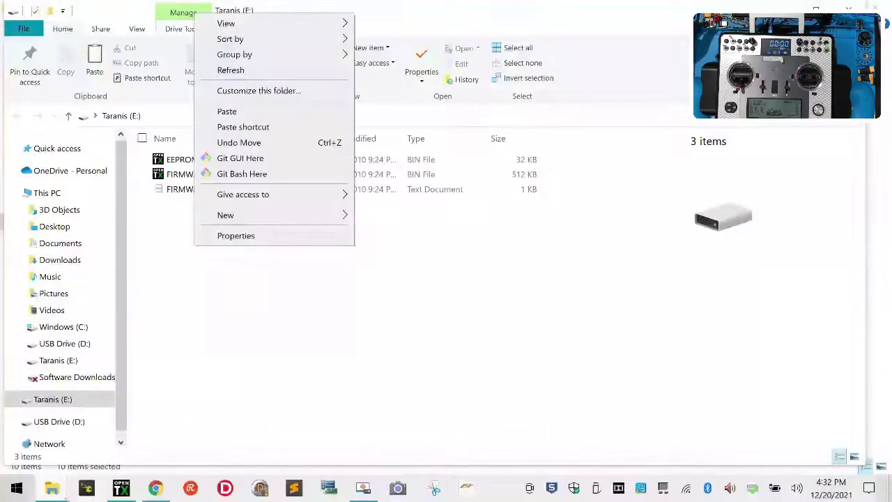
pyautogui.click(53, 488)
pyautogui.click(486, 440)
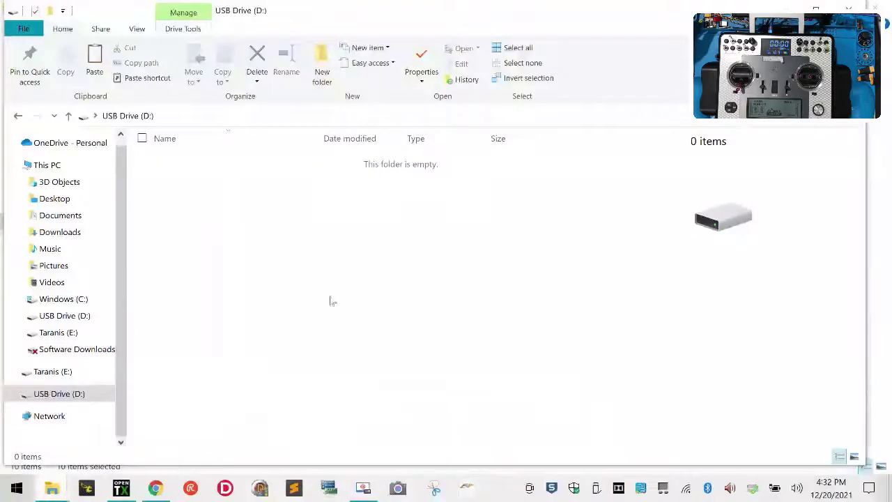
pyautogui.rightClick(275, 257)
pyautogui.click(204, 118)
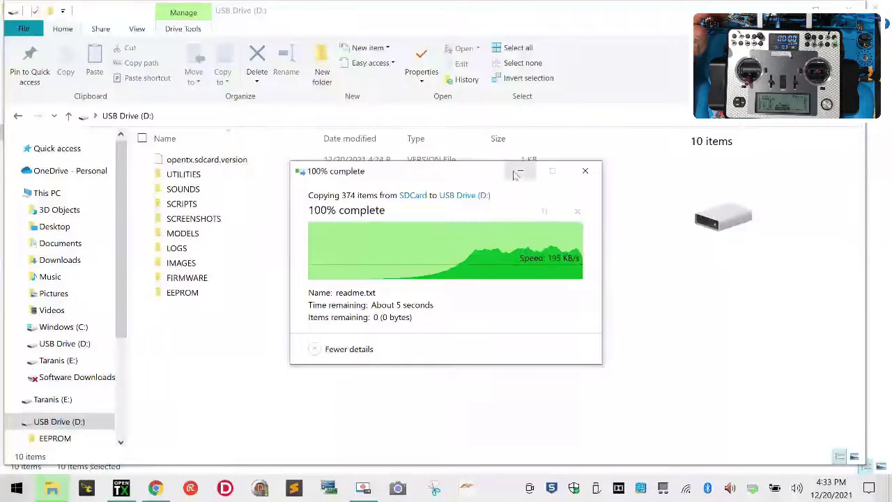
# Safely eject USB Drive (D:) from the computer.
pyautogui.click(604, 414)
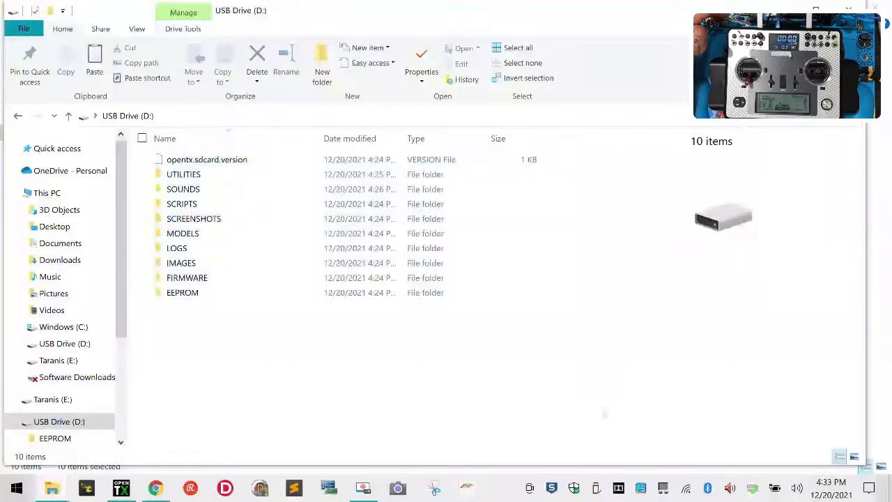
pyautogui.click(596, 488)
pyautogui.click(606, 485)
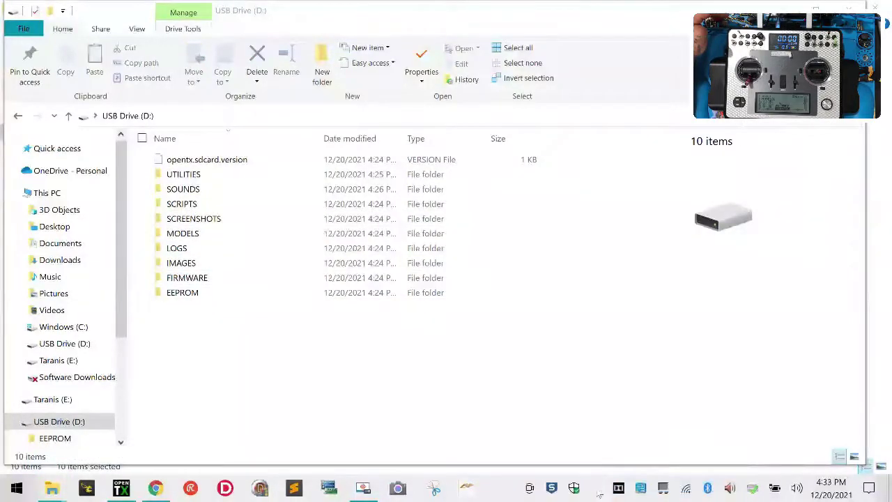
pyautogui.click(597, 489)
pyautogui.click(627, 480)
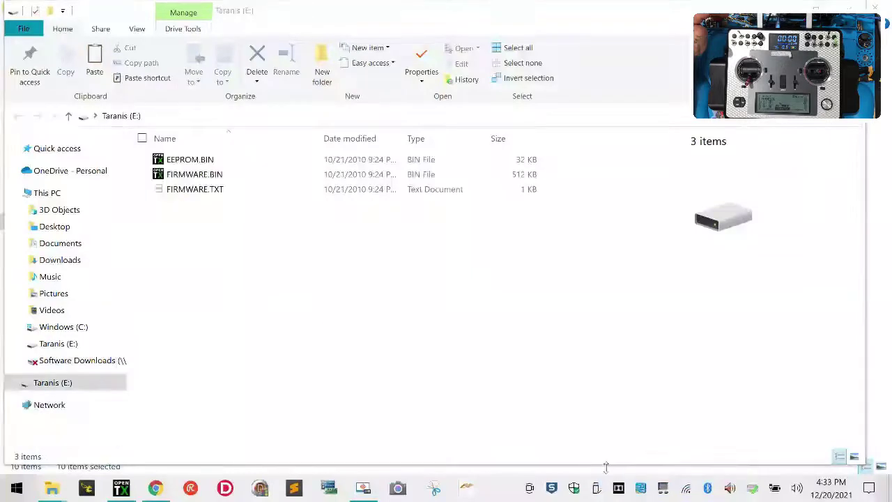